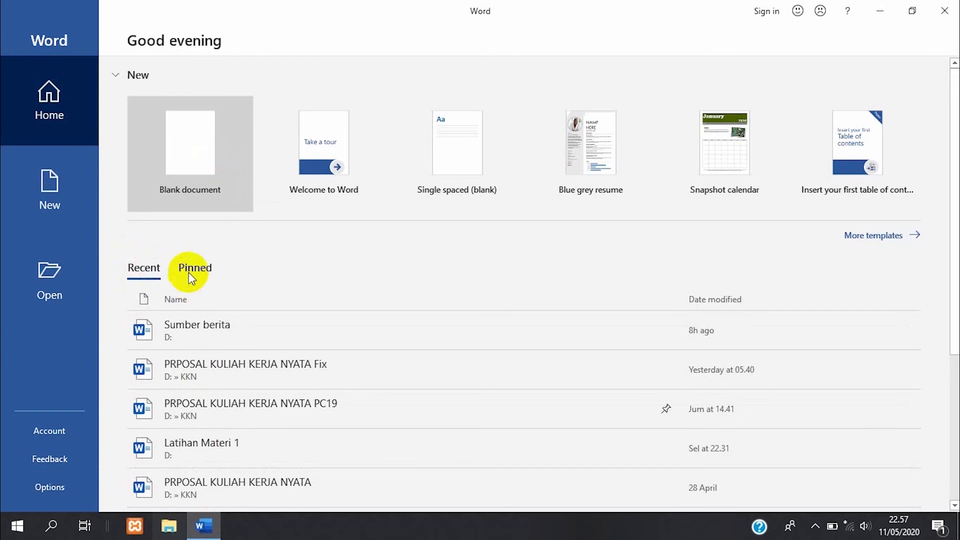
Step: Check the pinned documents list and create a blank document
left_click(192, 270)
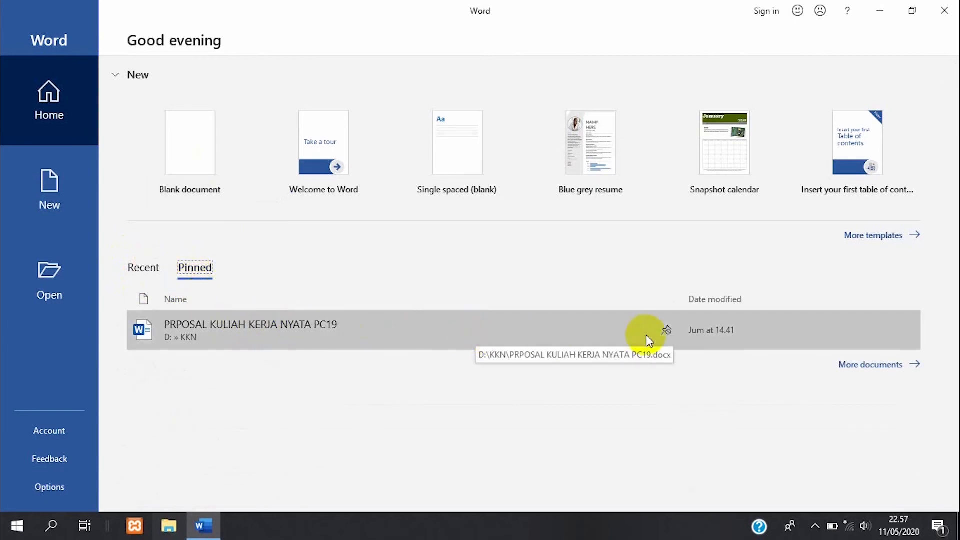
left_click(197, 158)
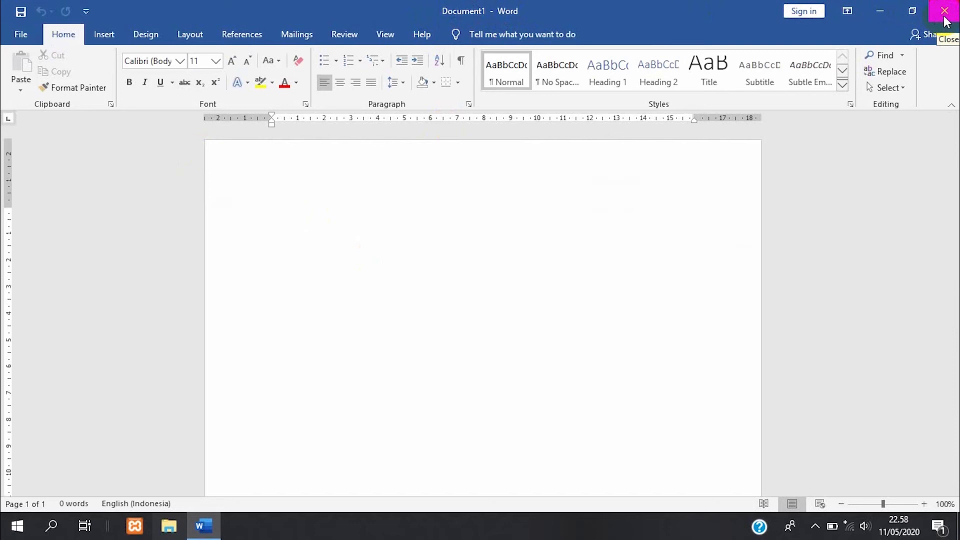
Step: Examine the blank document's window controls, Quick Access Toolbar options, Save As locations, and scroll and zoom controls
left_click(888, 12)
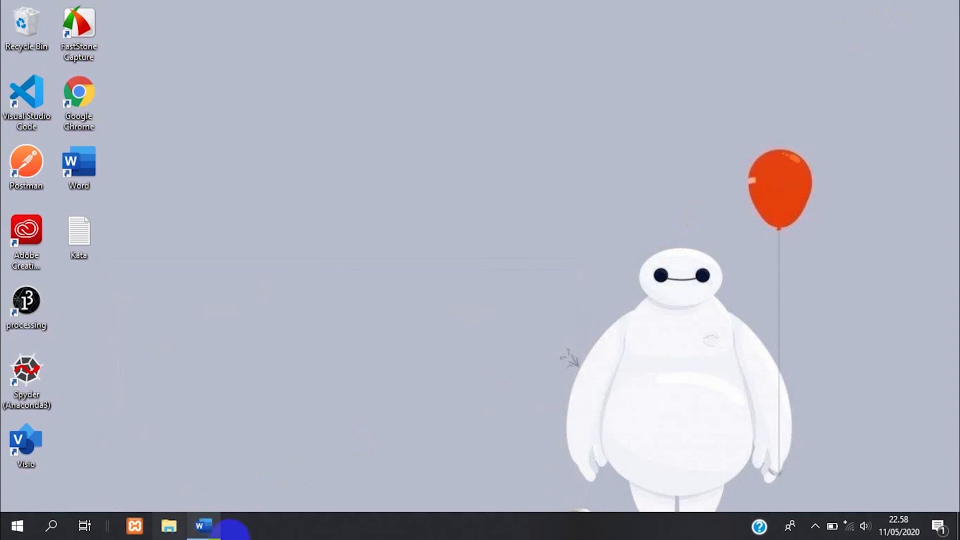
left_click(211, 531)
left_click(88, 10)
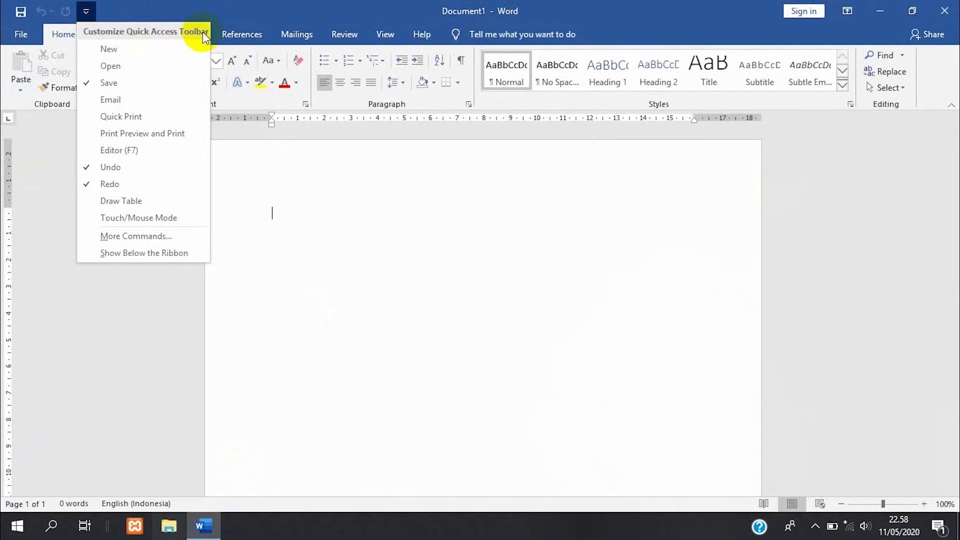
left_click(25, 10)
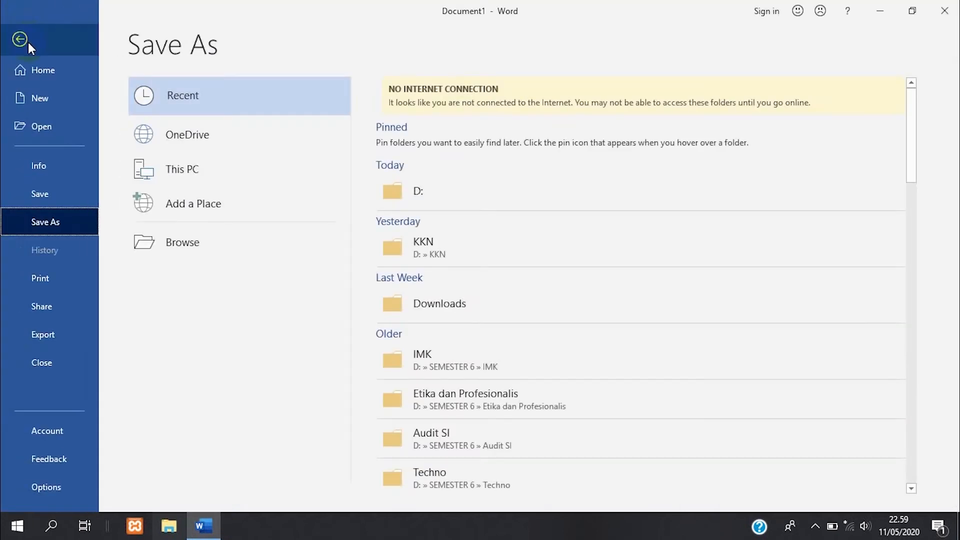
left_click(19, 41)
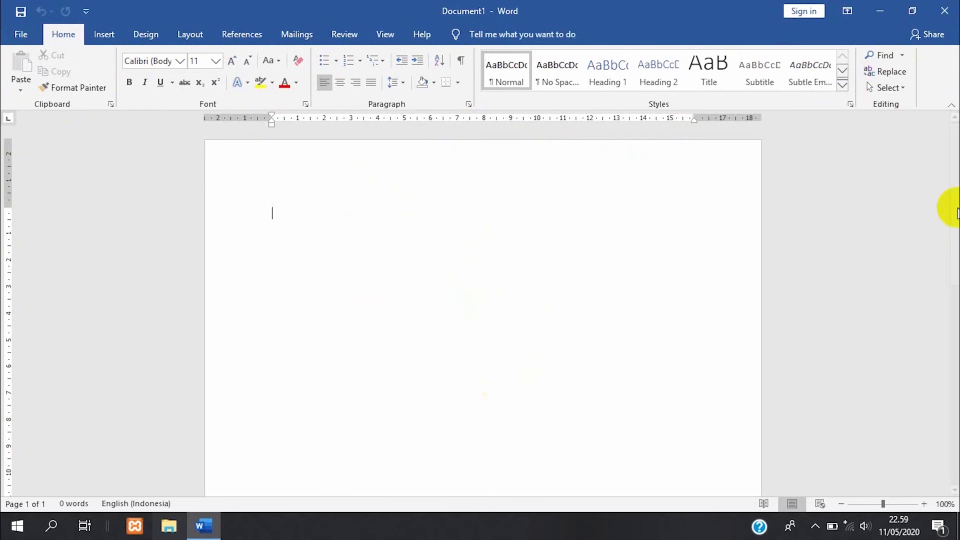
left_click_drag(954, 165, 954, 200)
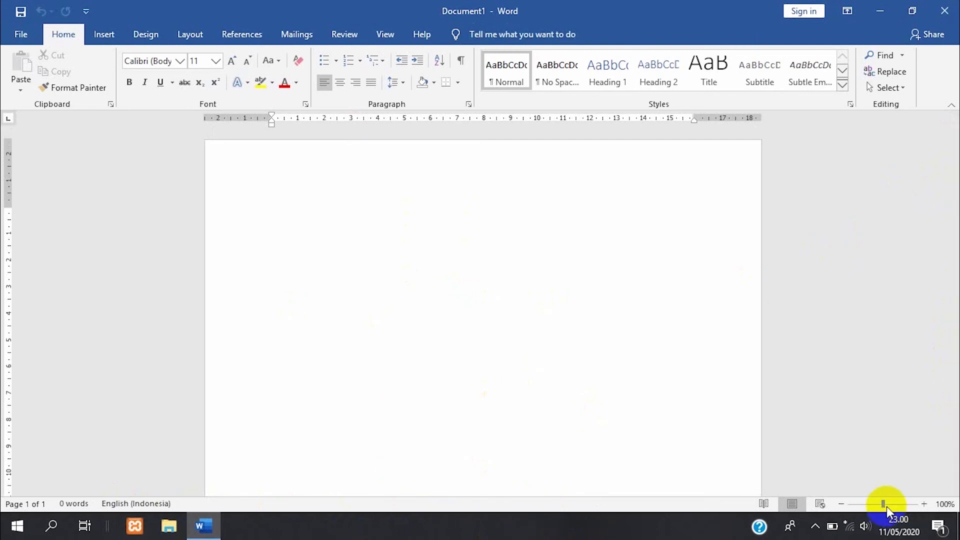
mouse_move(883, 505)
left_mouse_down()
mouse_move(874, 506)
mouse_move(883, 506)
left_mouse_up()
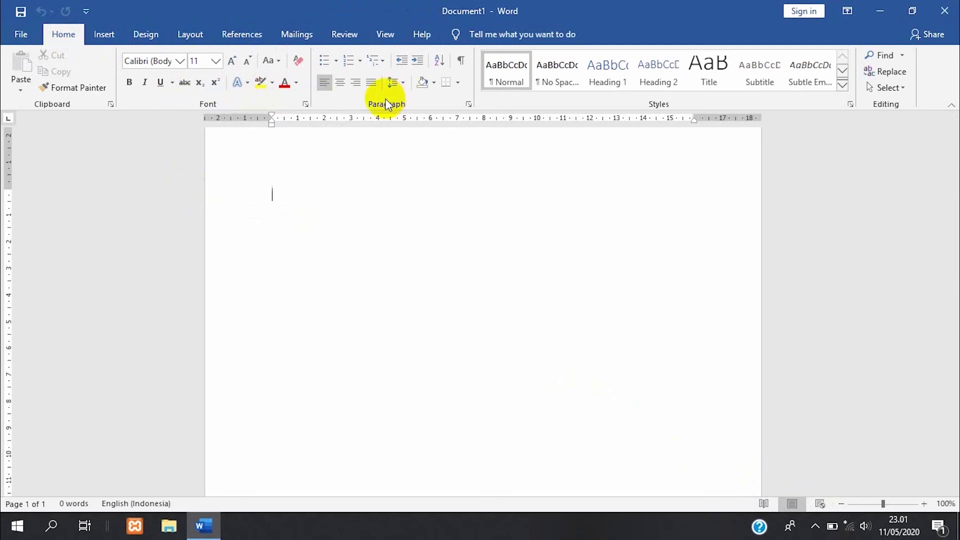
Step: Examine the Insert, Design, Layout, References, Mailings, Review, View and Help command sets on the ribbon
left_click(104, 35)
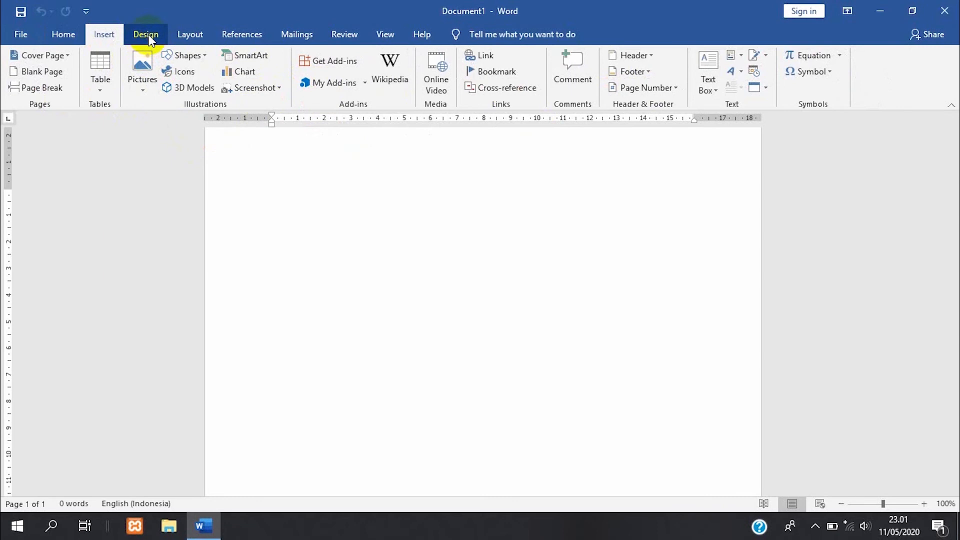
left_click(161, 41)
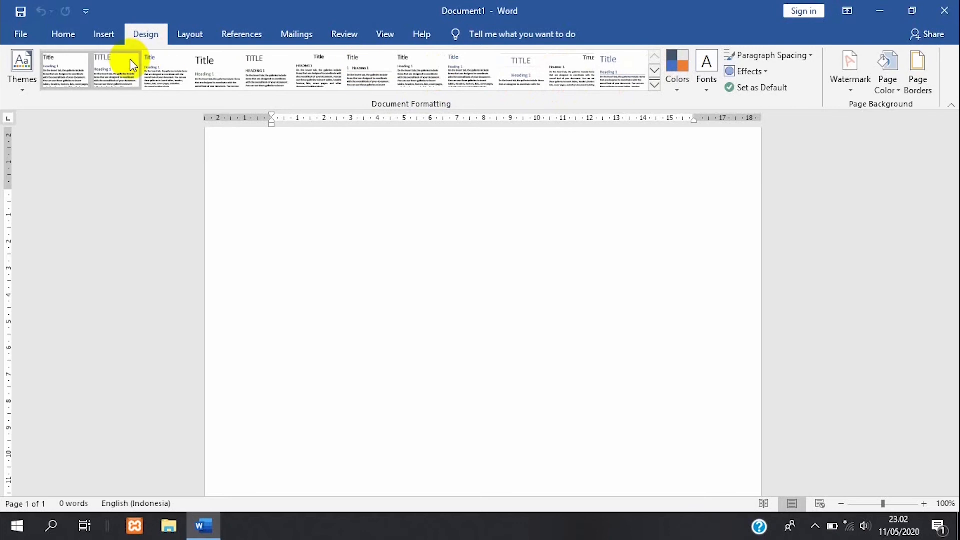
left_click(202, 39)
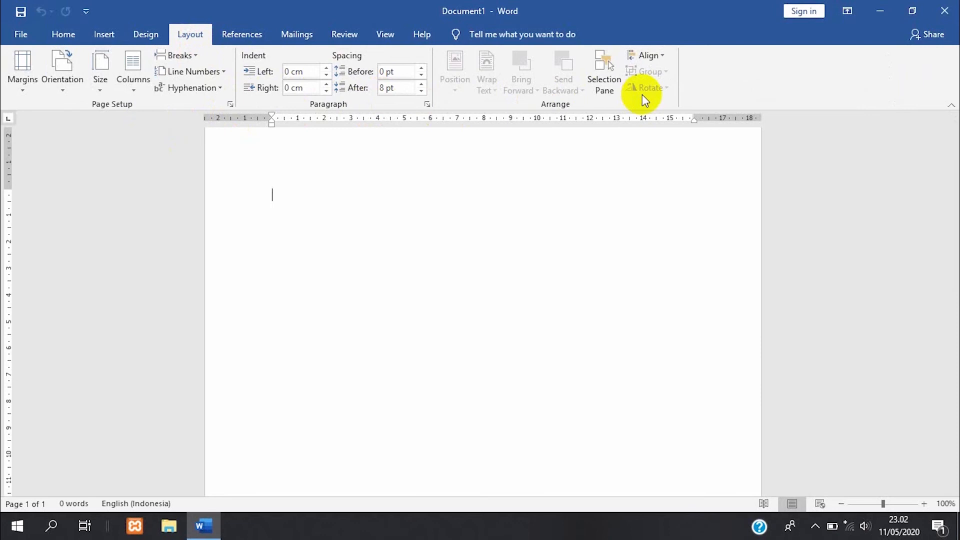
left_click(250, 35)
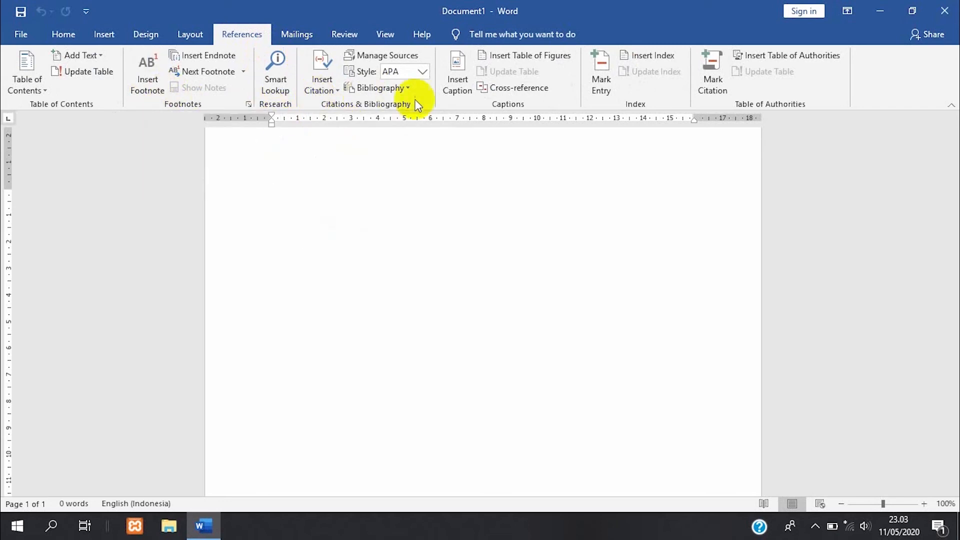
left_click(297, 39)
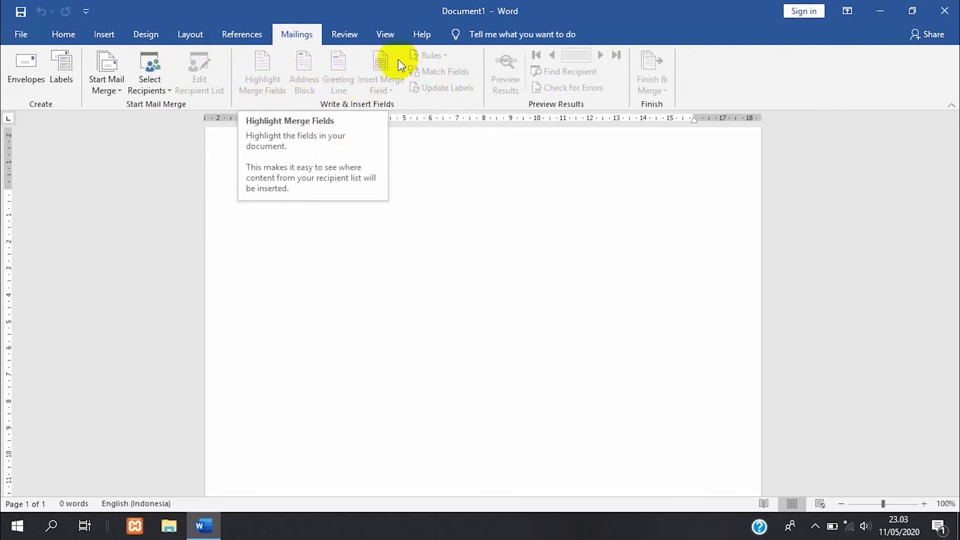
left_click(350, 40)
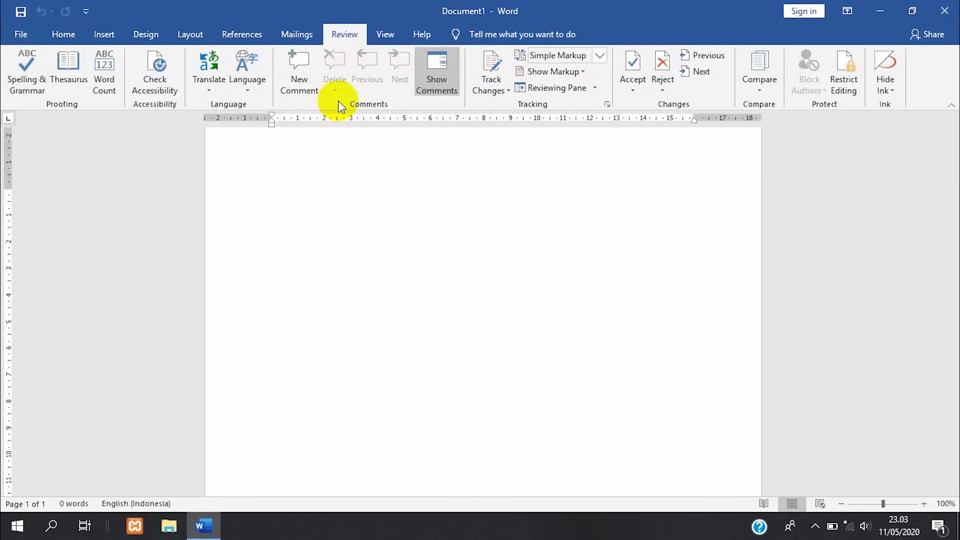
left_click(386, 35)
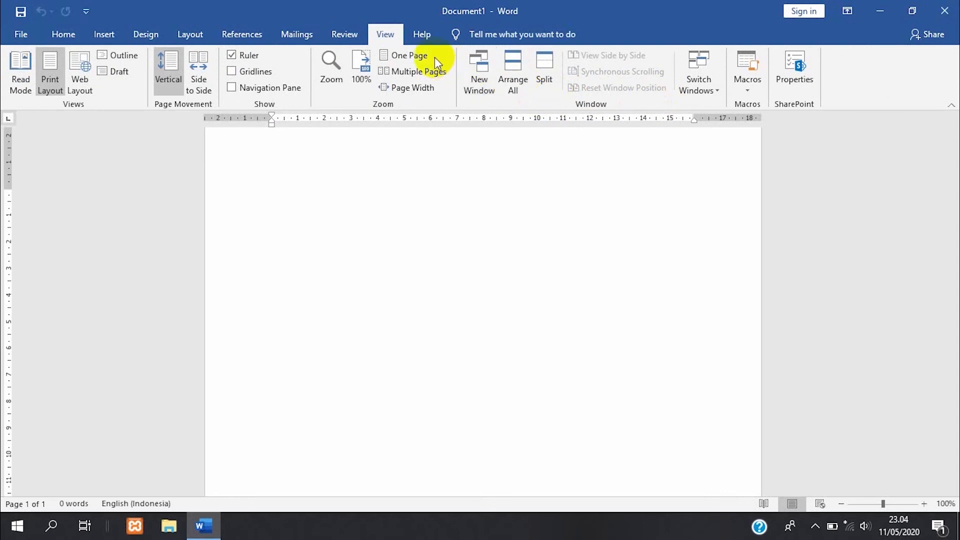
left_click(422, 36)
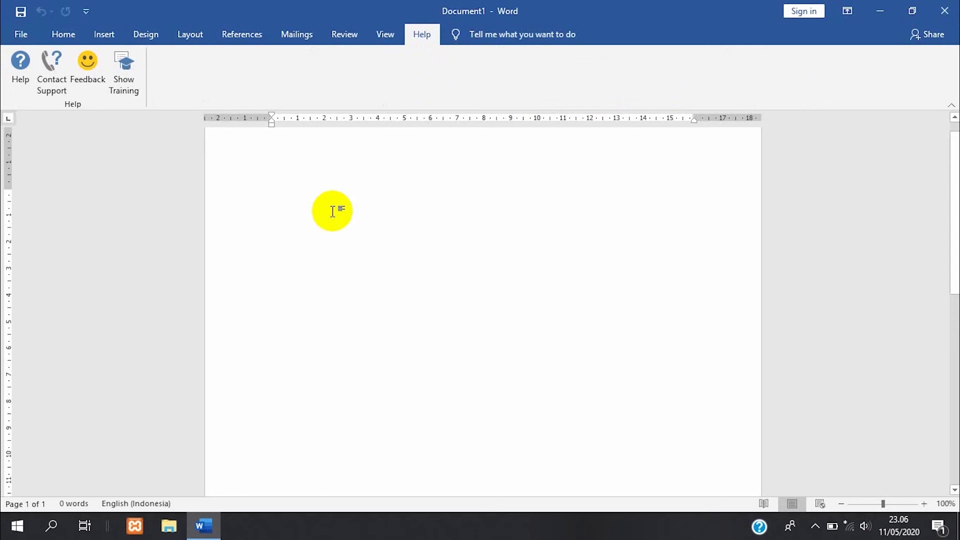
Step: Create a second blank document
left_click(21, 34)
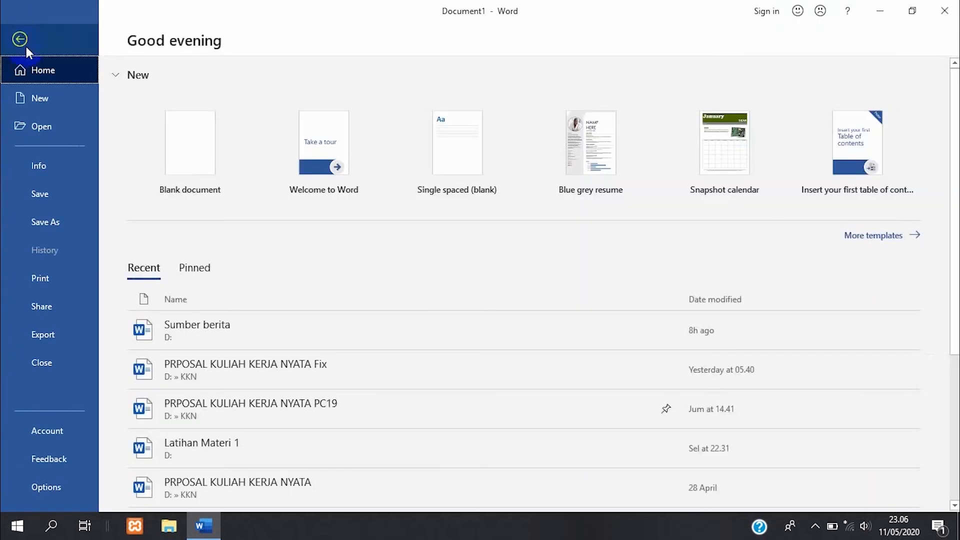
left_click(36, 102)
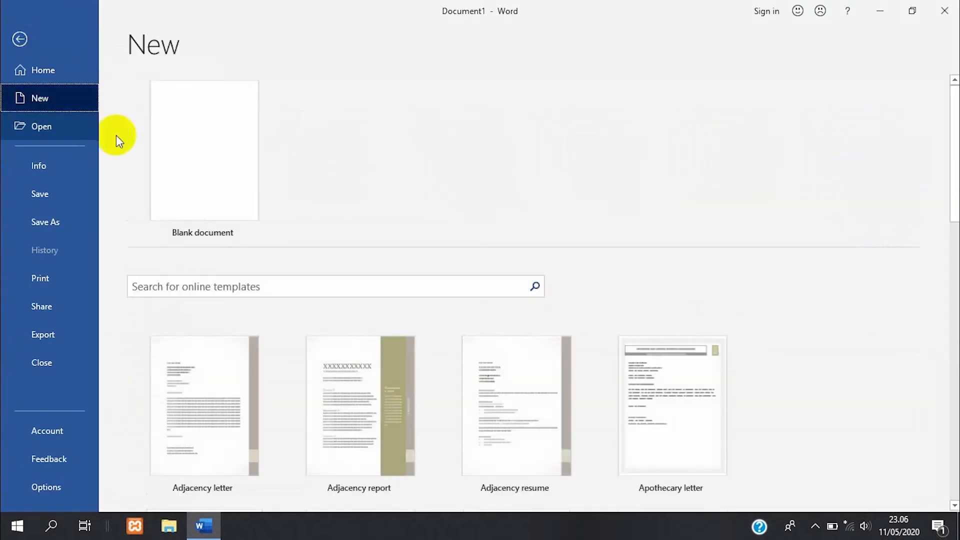
left_click(232, 151)
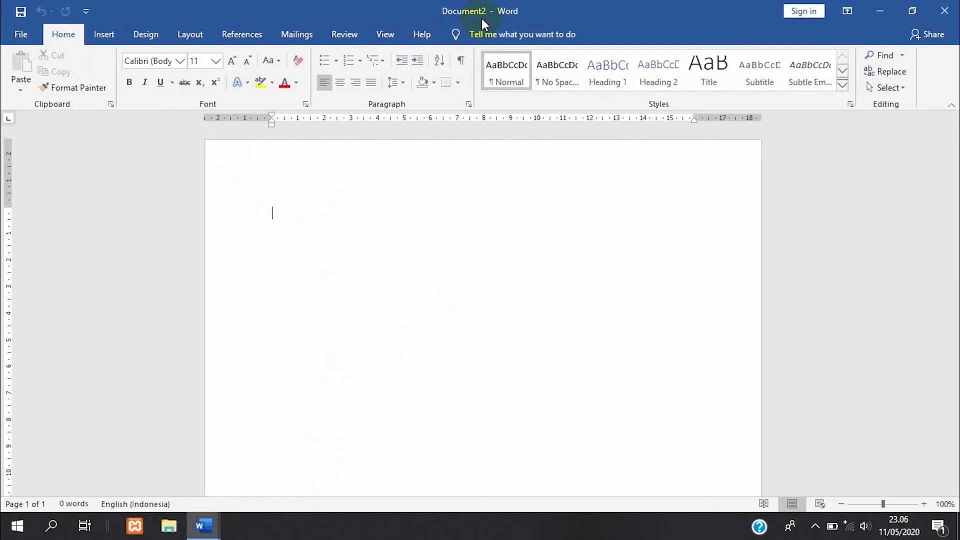
Step: Switch back to the first blank document, Document1, and close it
mouse_move(203, 526)
left_click(150, 464)
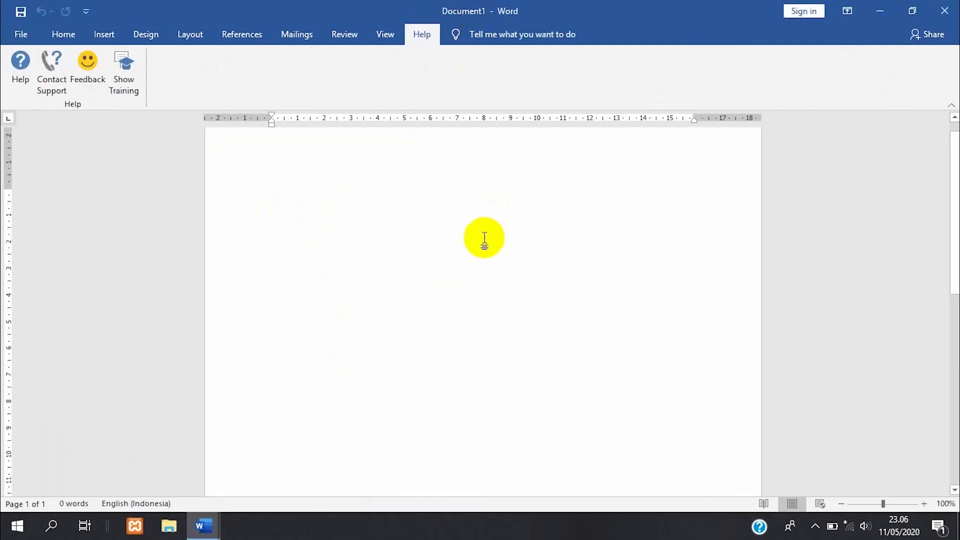
left_click(942, 10)
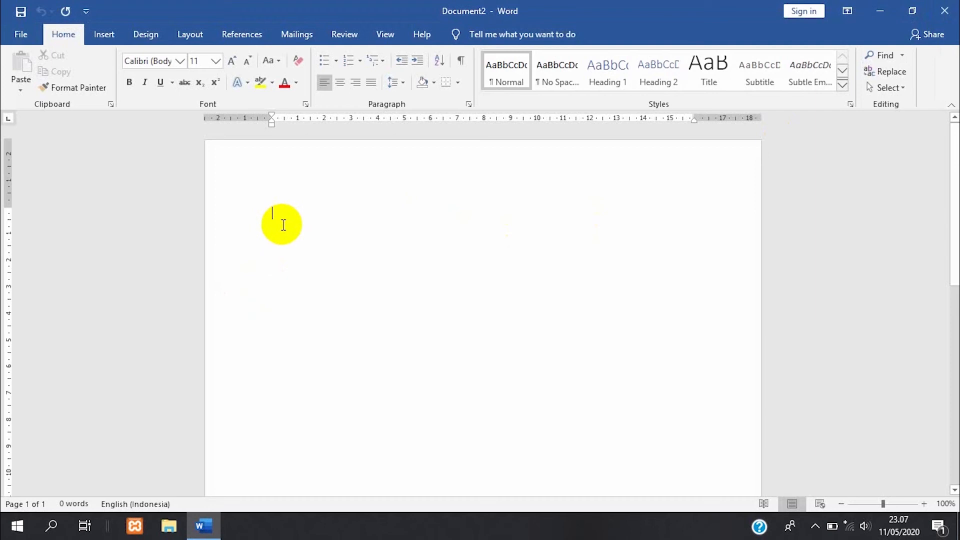
Step: Write "haloo" at the start of the blank document
type("h")
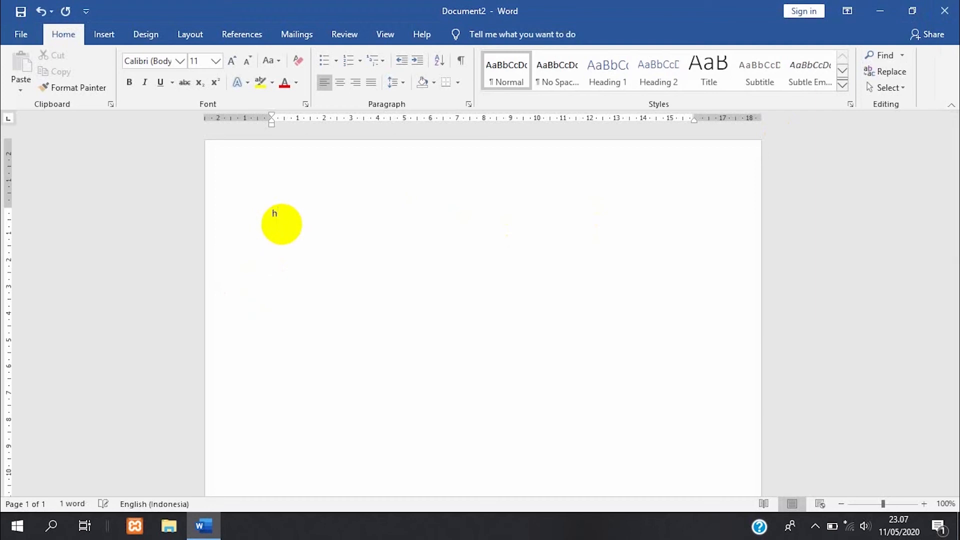
type("aloo")
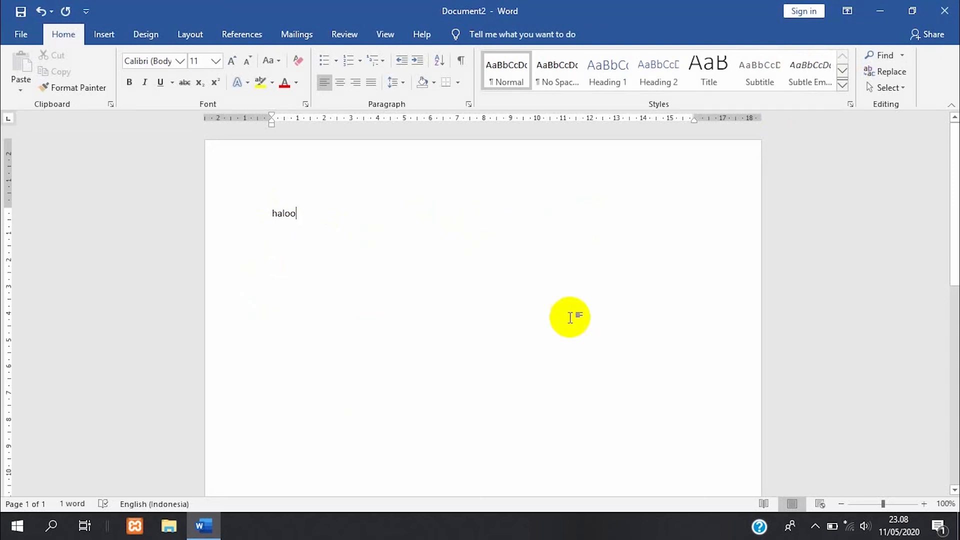
Step: Open the Kata text file from the desktop and copy its entire text
left_click(878, 10)
double_click(74, 217)
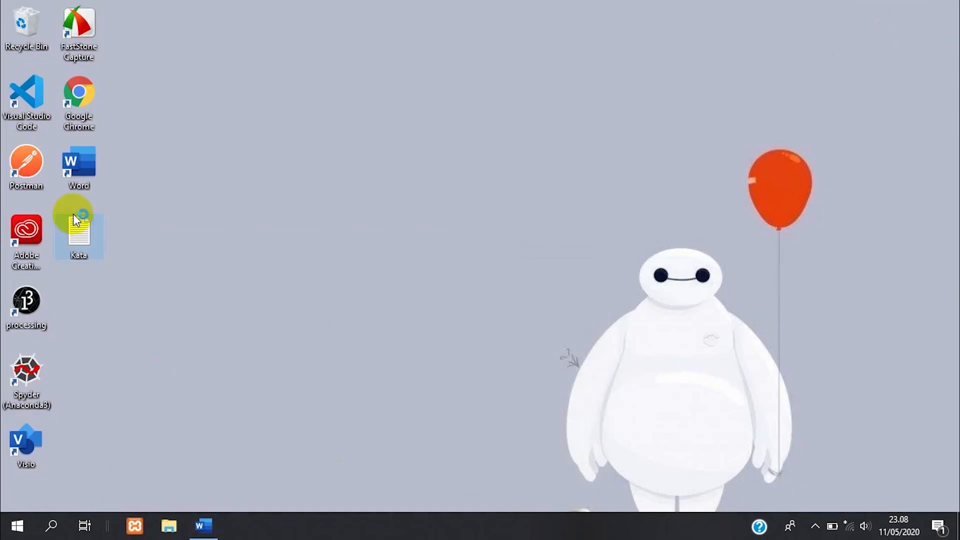
left_click_drag(619, 303, 451, 84)
right_click(495, 109)
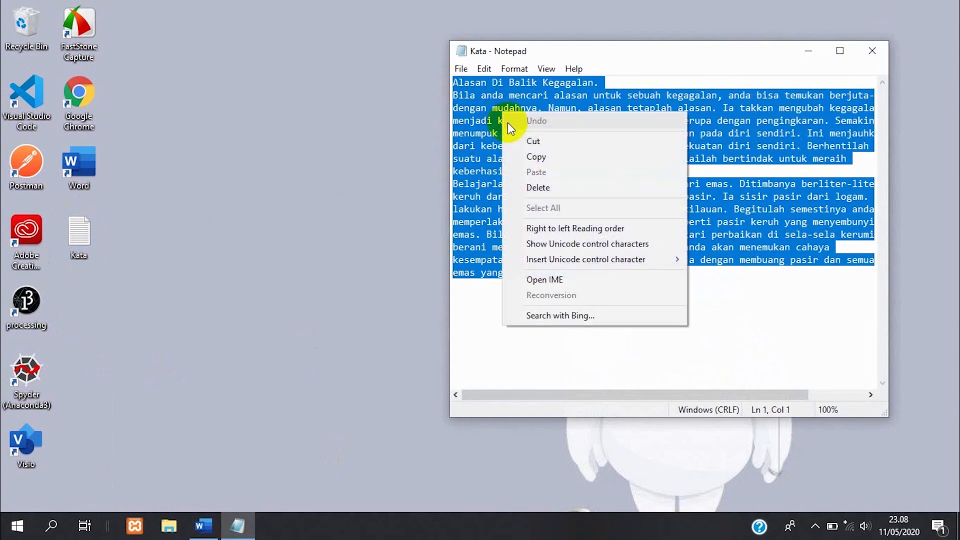
left_click(533, 146)
Step: Switch back to Word and replace "haloo" in Document2 with the copied passage, pasted as text only
left_click(203, 526)
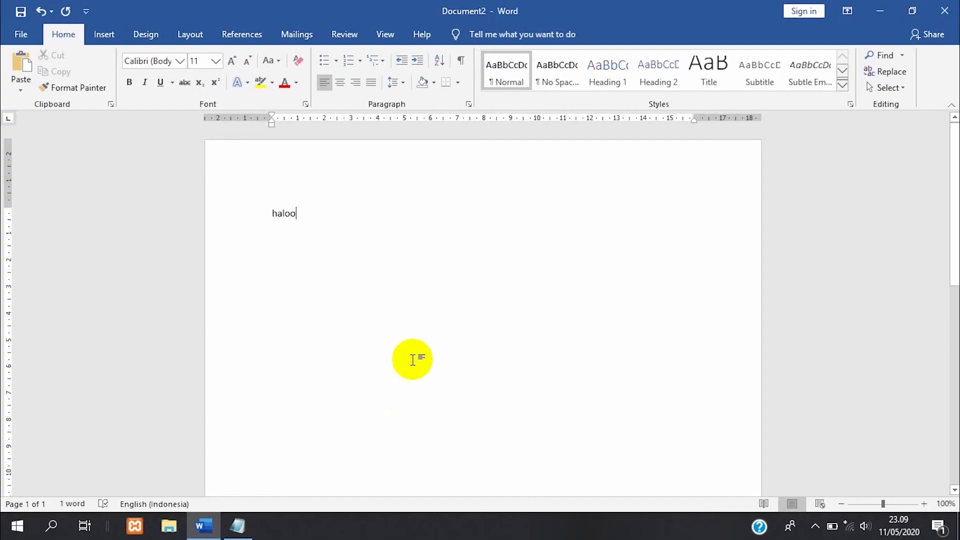
left_click_drag(327, 213, 267, 215)
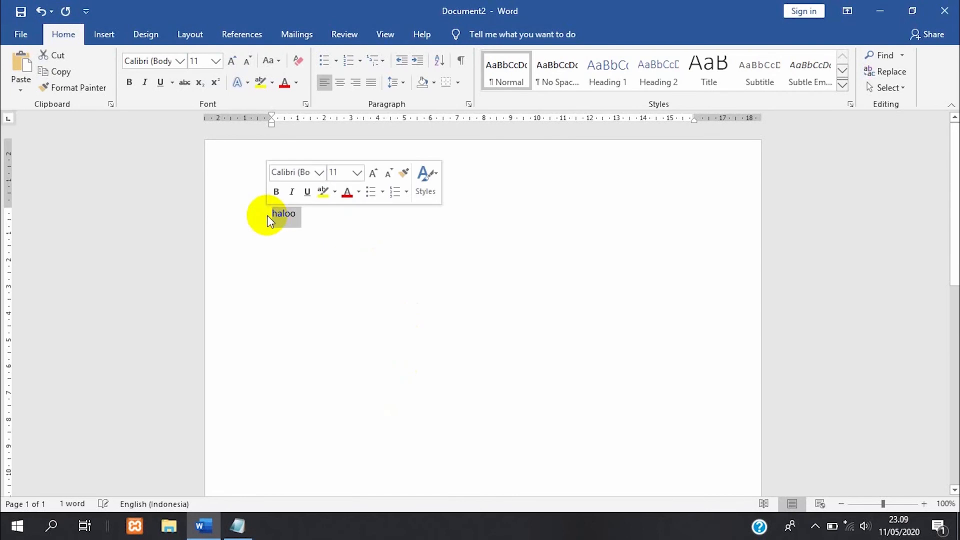
key("BackSpace")
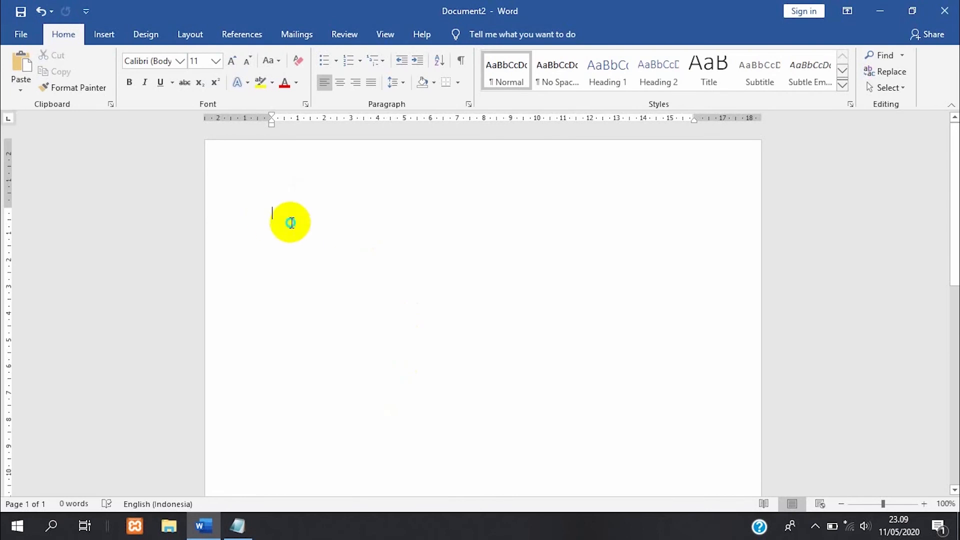
right_click(290, 222)
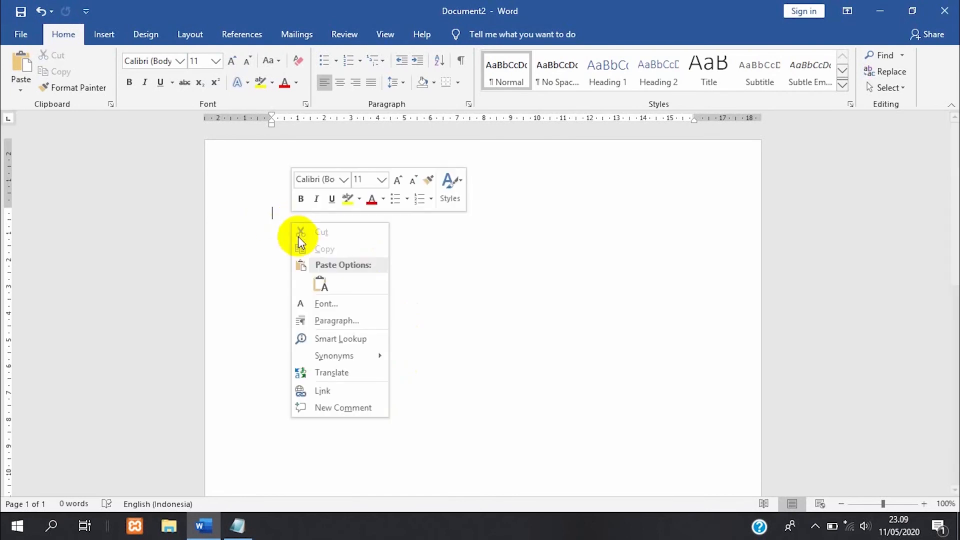
left_click(320, 284)
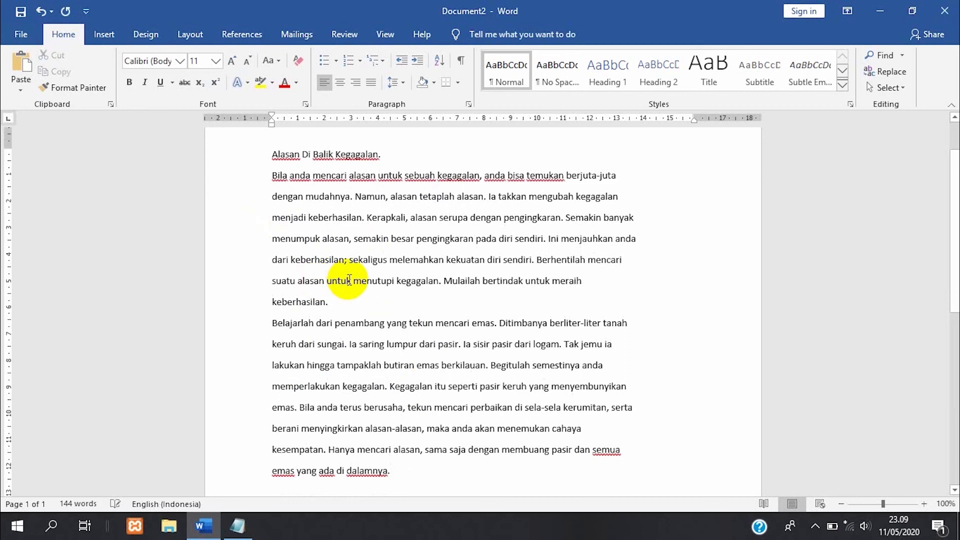
scroll(368, 388, "up", 2)
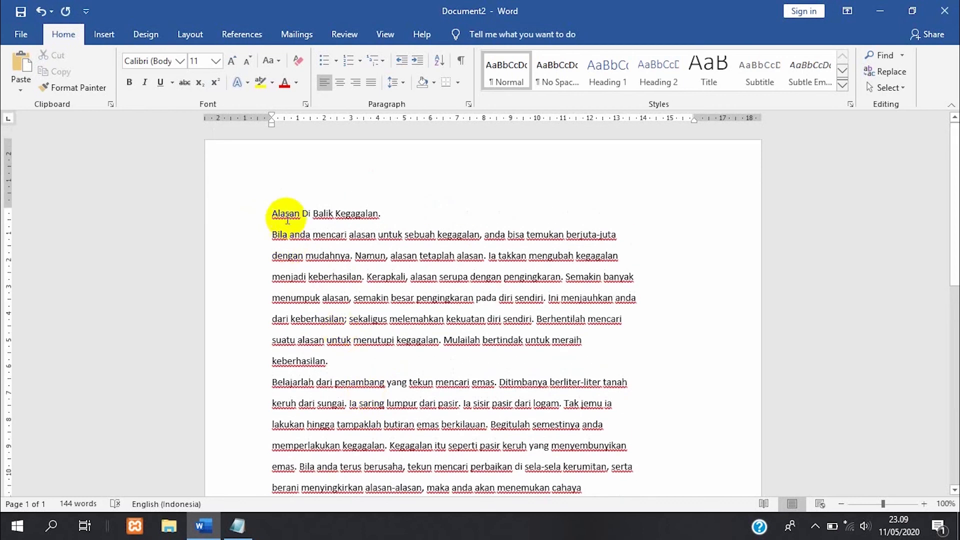
scroll(364, 304, "down", 2)
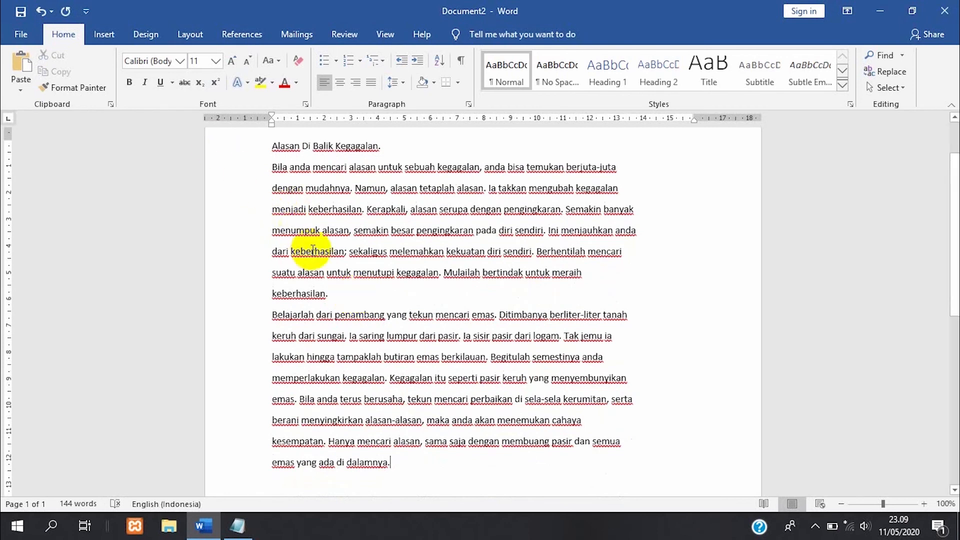
Step: Save the document in the Documents folder under the file name "Latihan Materi 1" as a Word Document
left_click(21, 35)
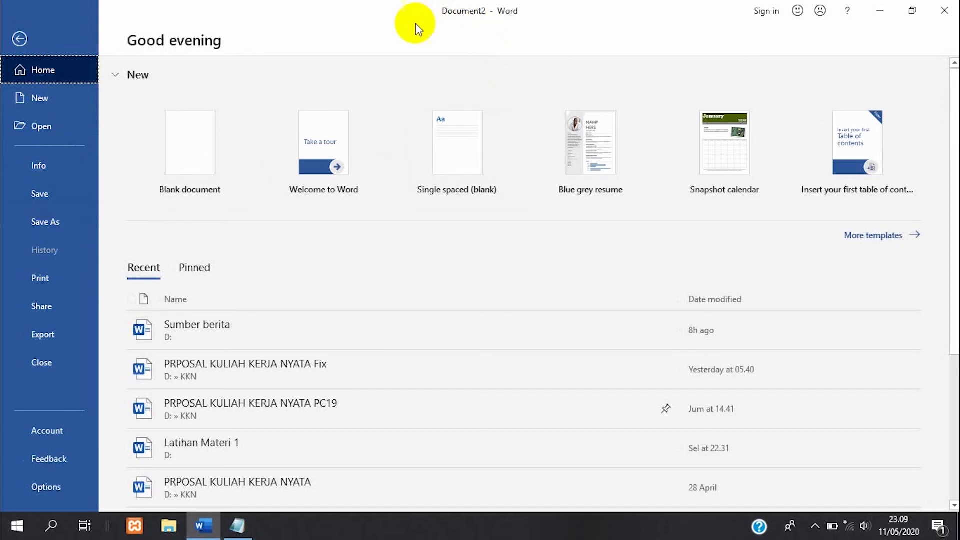
left_click(52, 224)
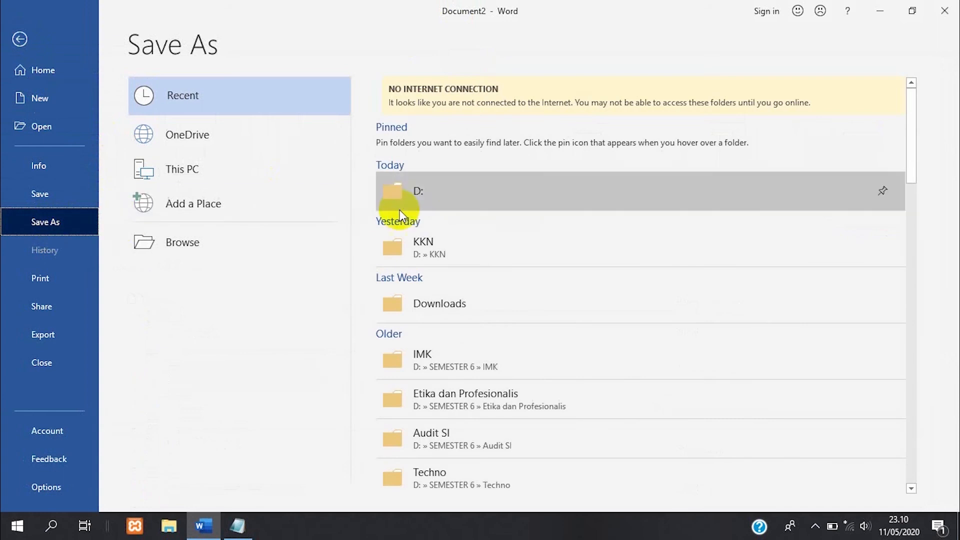
left_click(431, 200)
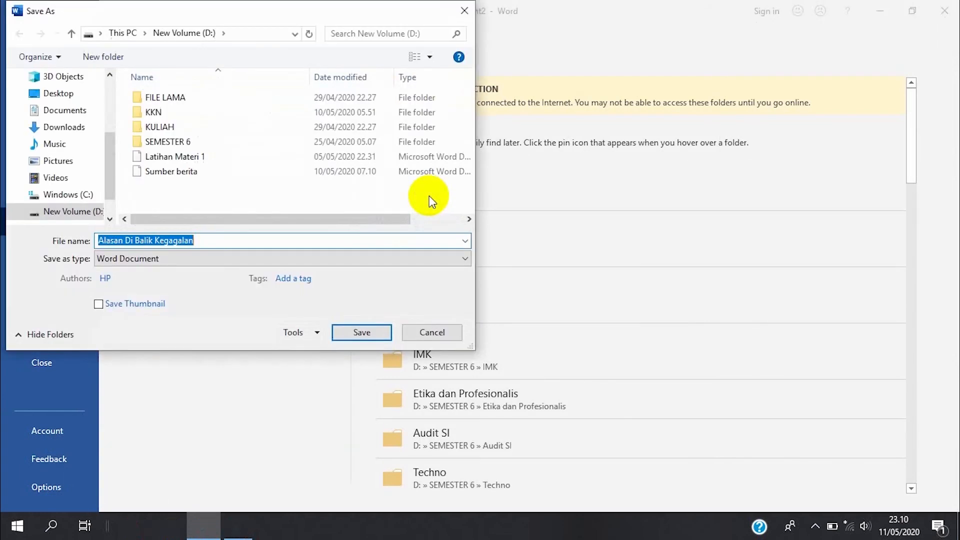
left_click(71, 114)
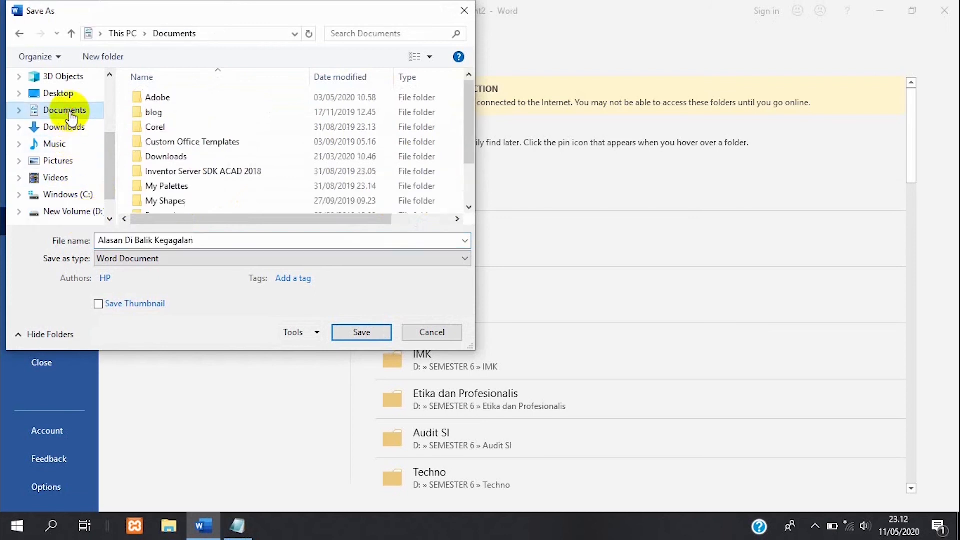
left_click(199, 240)
key("BackSpace")
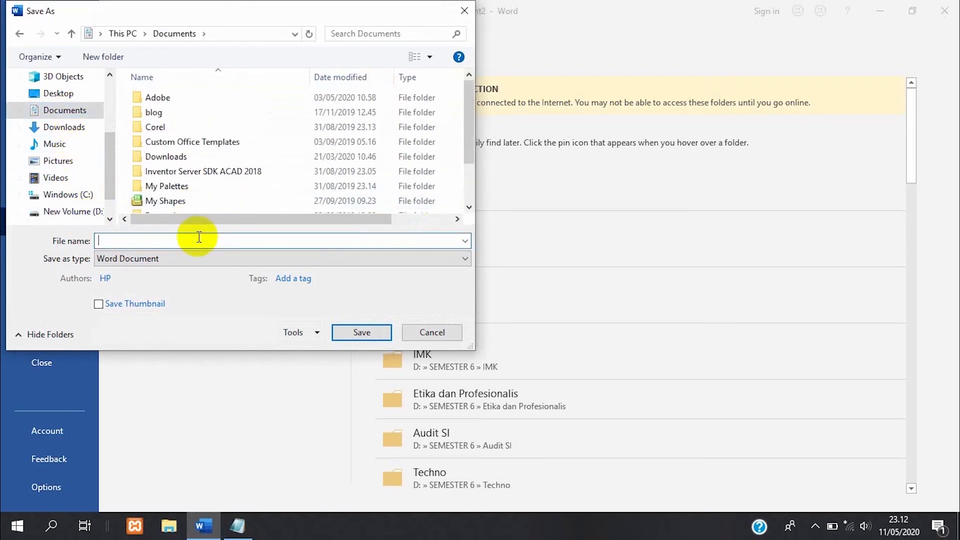
type("Latihan Materi 1")
left_click(363, 333)
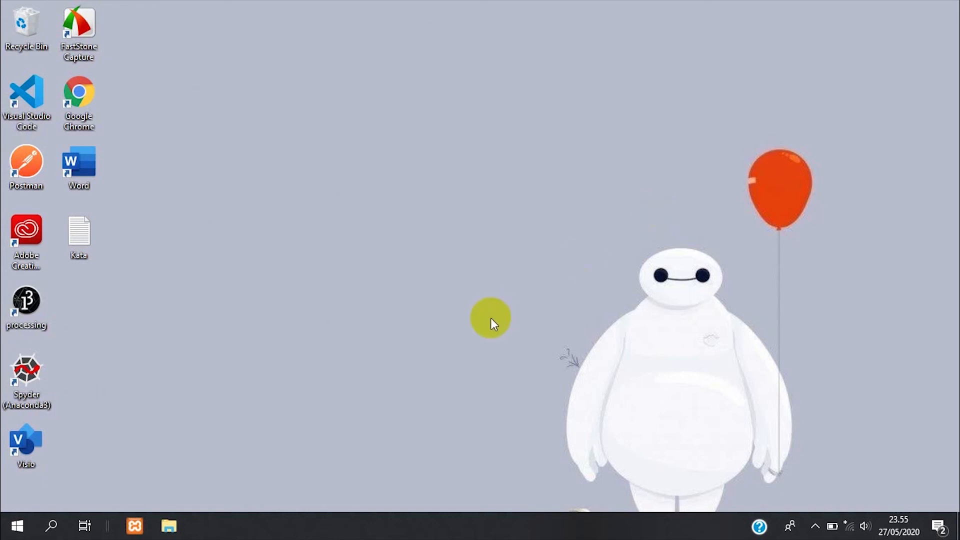
Step: Switch to File Explorer and open the file Latihan Materi 1 from the Documents folder
left_click(170, 526)
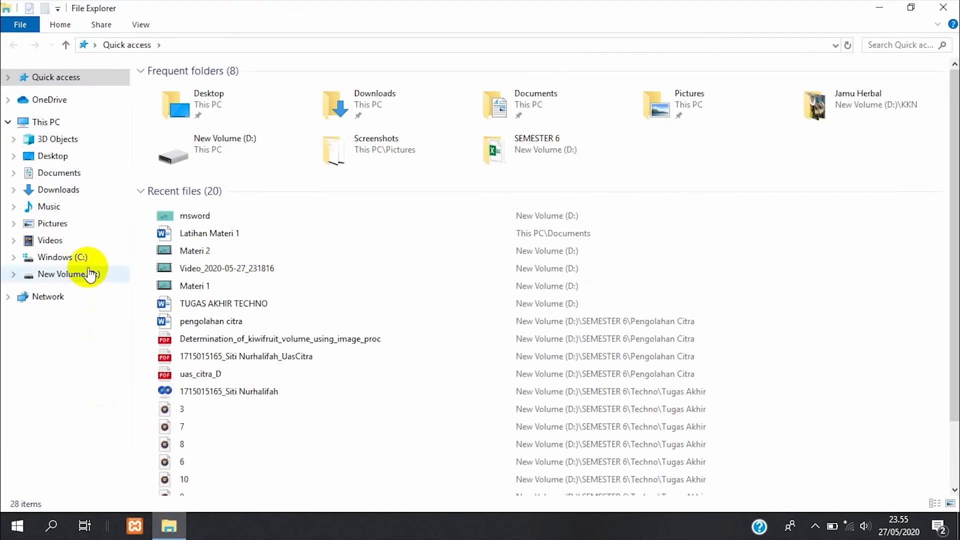
left_click(45, 176)
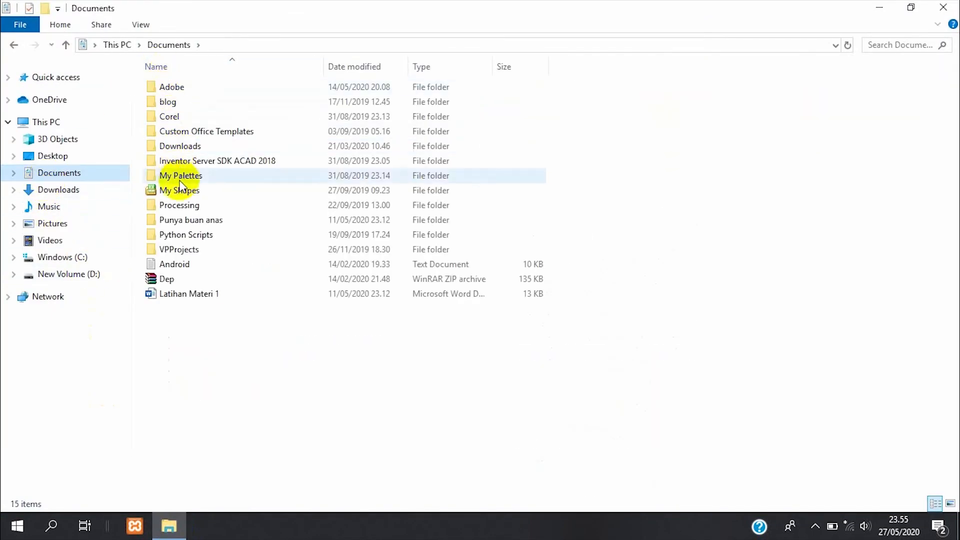
left_click(182, 296)
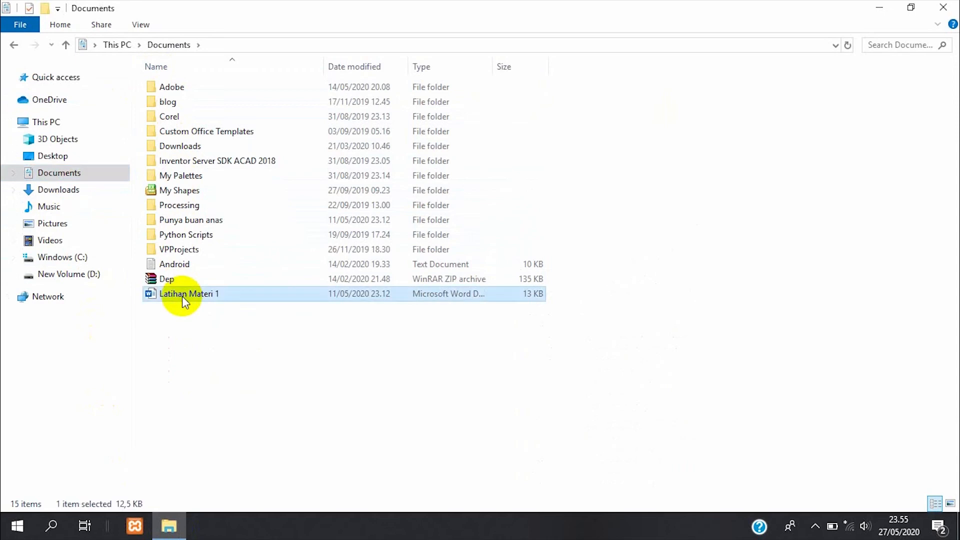
double_click(184, 300)
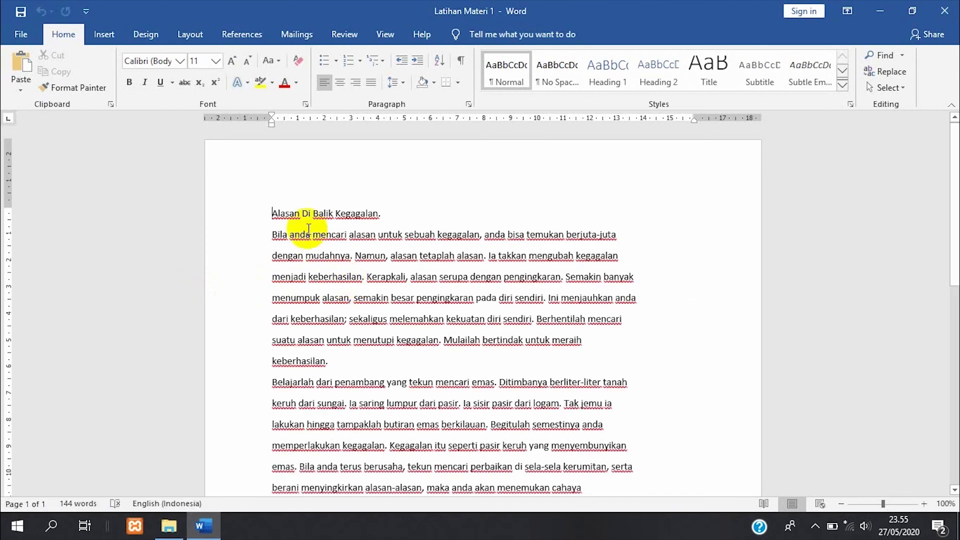
Step: Open Latihan Materi 1 from the Documents folder through Word's own Open dialog
left_click(32, 37)
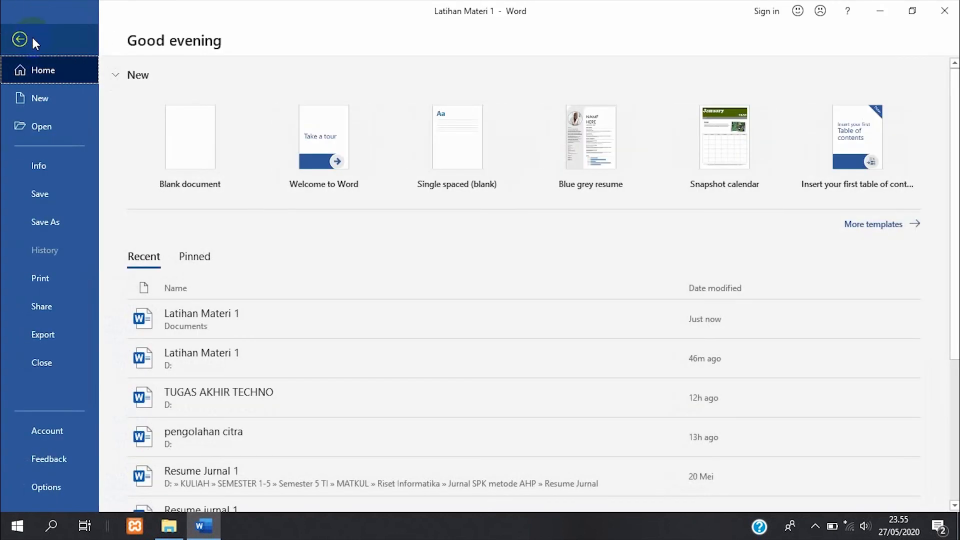
left_click(34, 126)
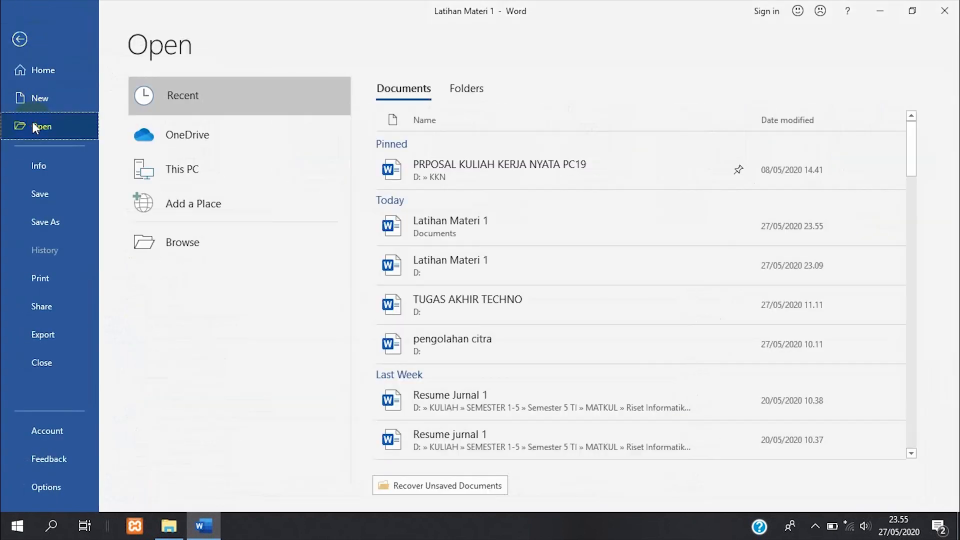
left_click(187, 170)
left_click(188, 169)
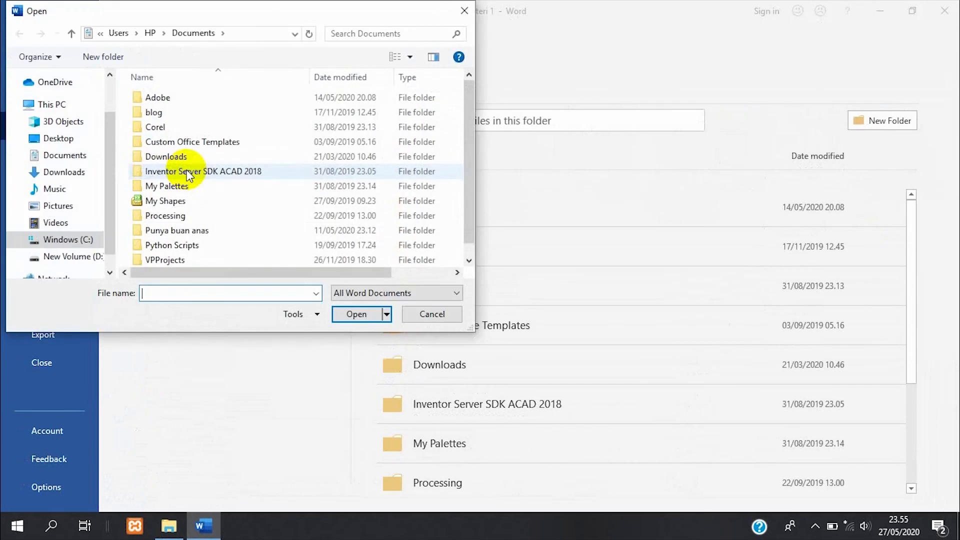
left_click(61, 156)
scroll(262, 122, "down", 1)
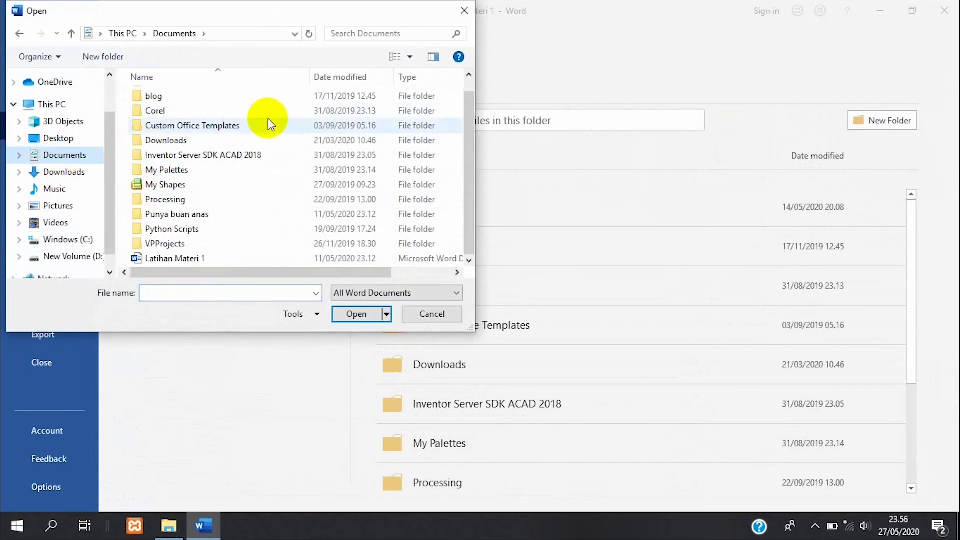
left_click(255, 263)
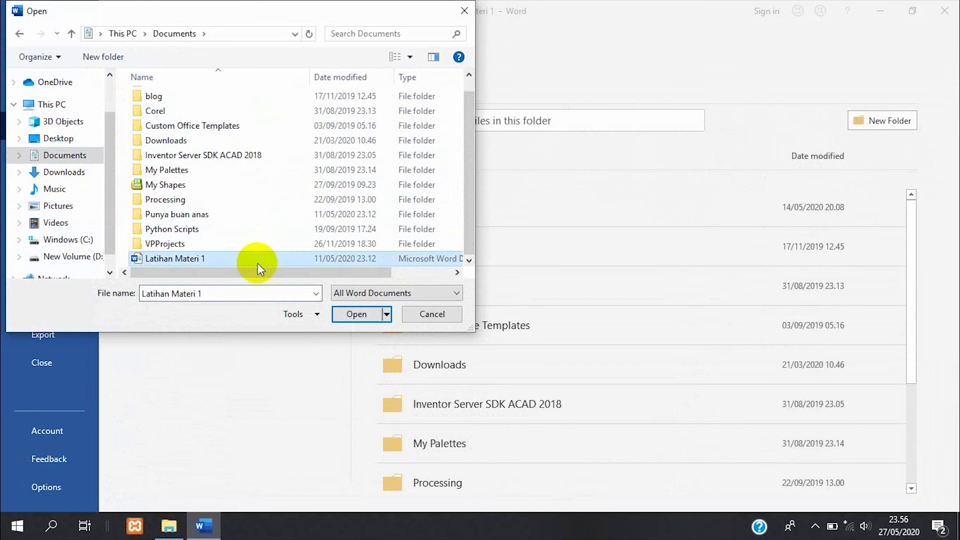
left_click(354, 315)
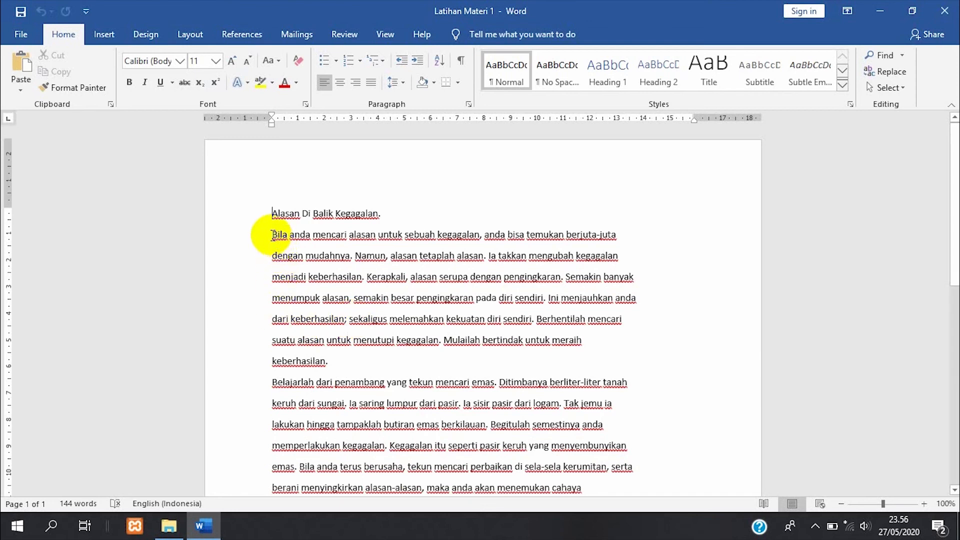
Step: Cut the paragraph starting "Bila anda mencari alasan" below the title and paste it on a new line at the end of the text
left_click_drag(272, 234, 639, 369)
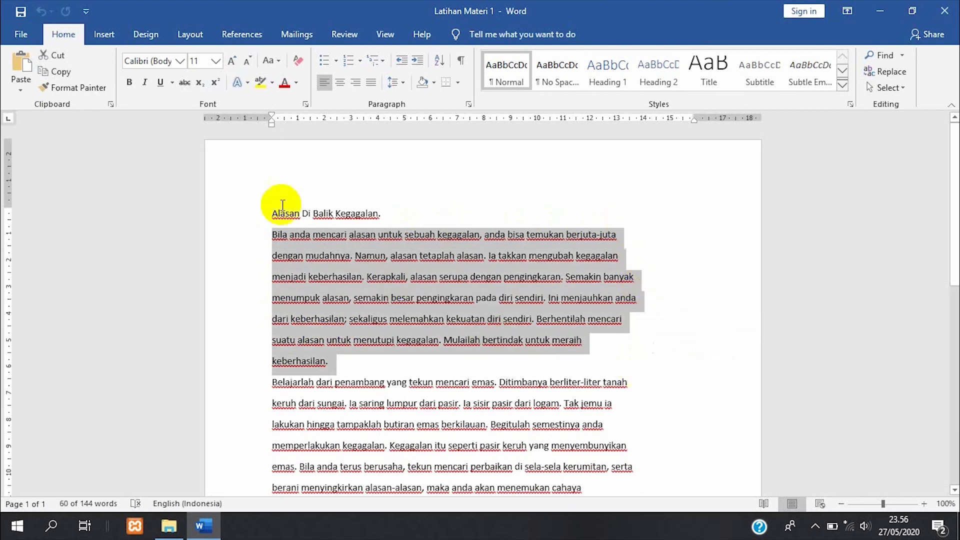
left_click(60, 56)
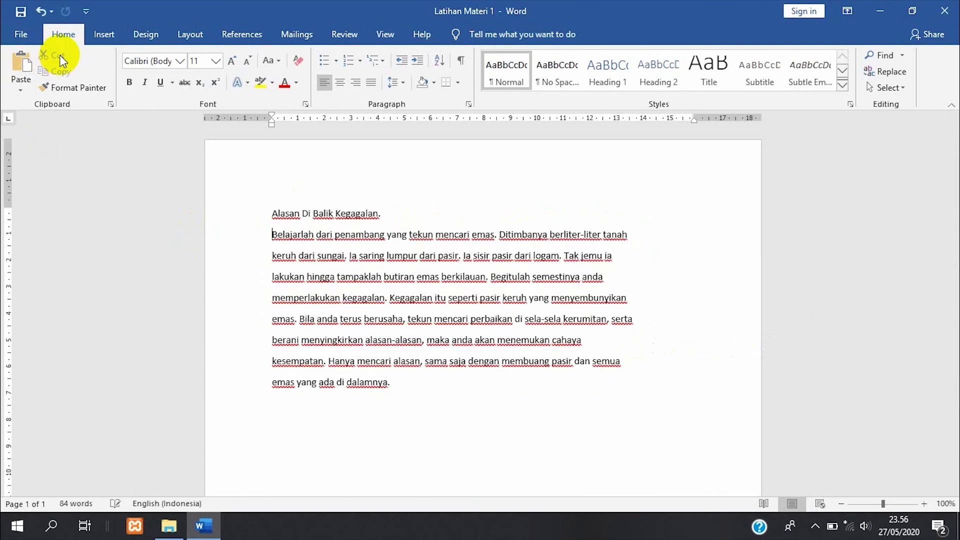
left_click(413, 383)
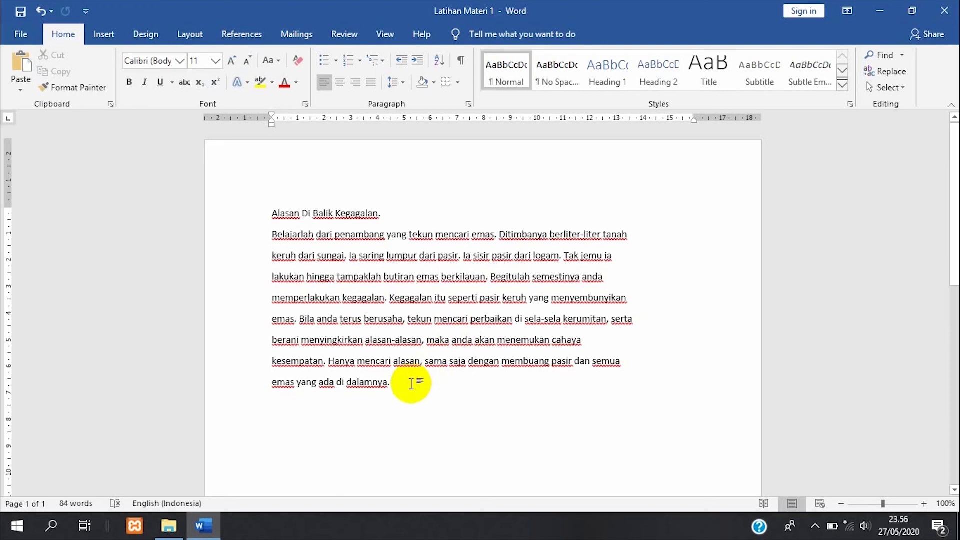
key("Return")
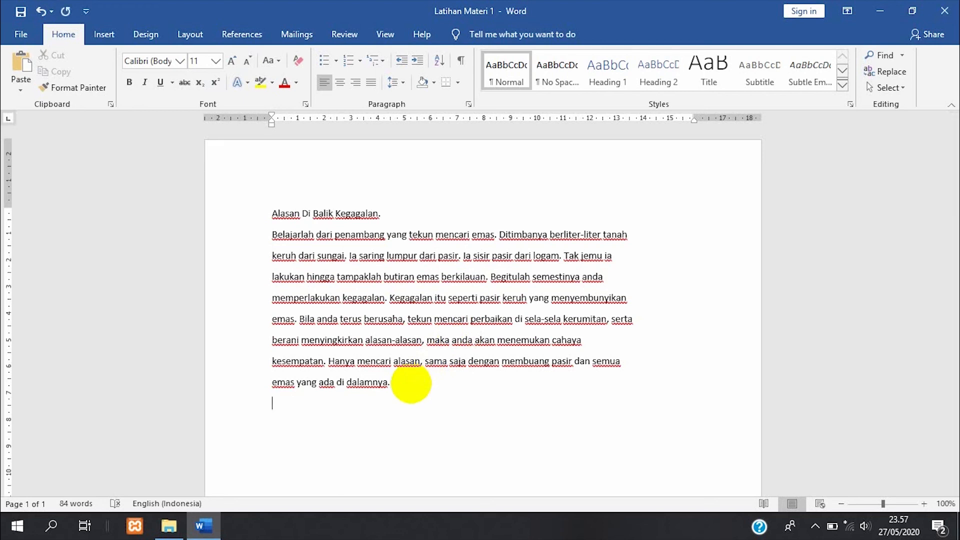
left_click(22, 74)
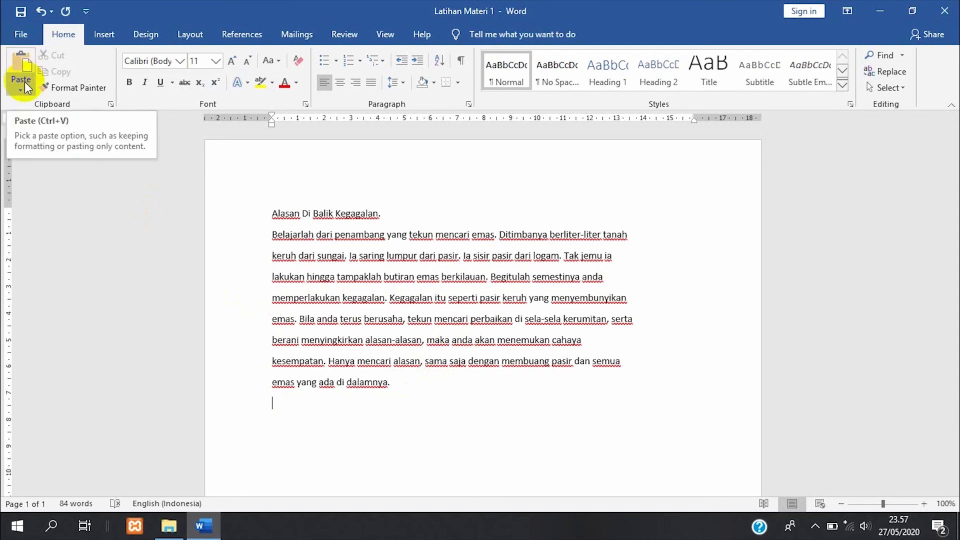
key("ctrl+v")
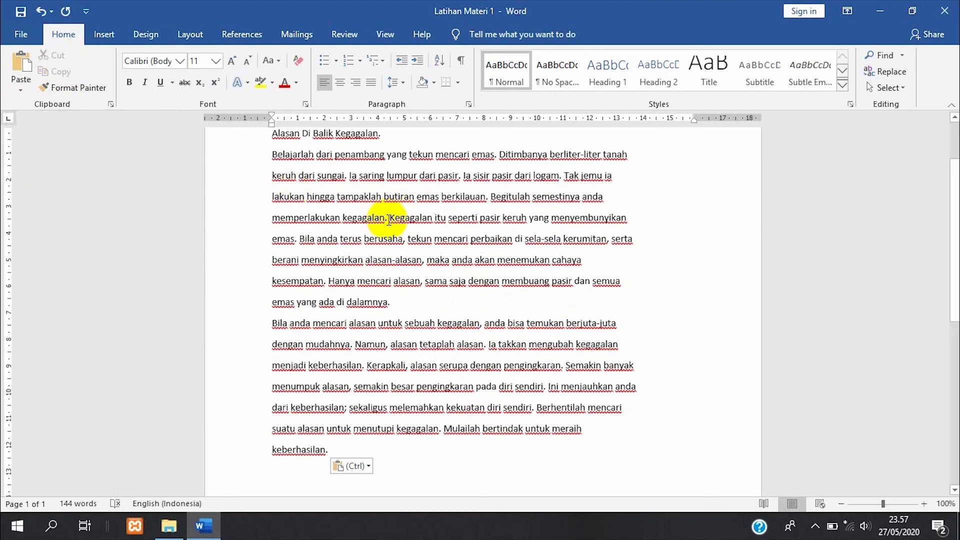
Step: Copy the passage from "Kegagalan itu seperti" to "sela-sela kerumitan" and paste it after "menutupi kegagalan." in the last paragraph
left_click_drag(385, 218, 606, 243)
key("ctrl+c")
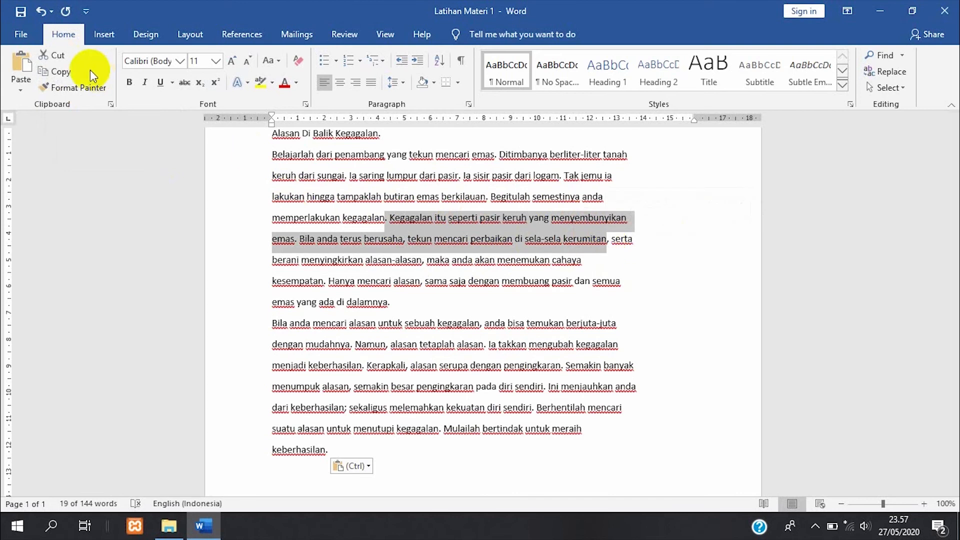
left_click(59, 76)
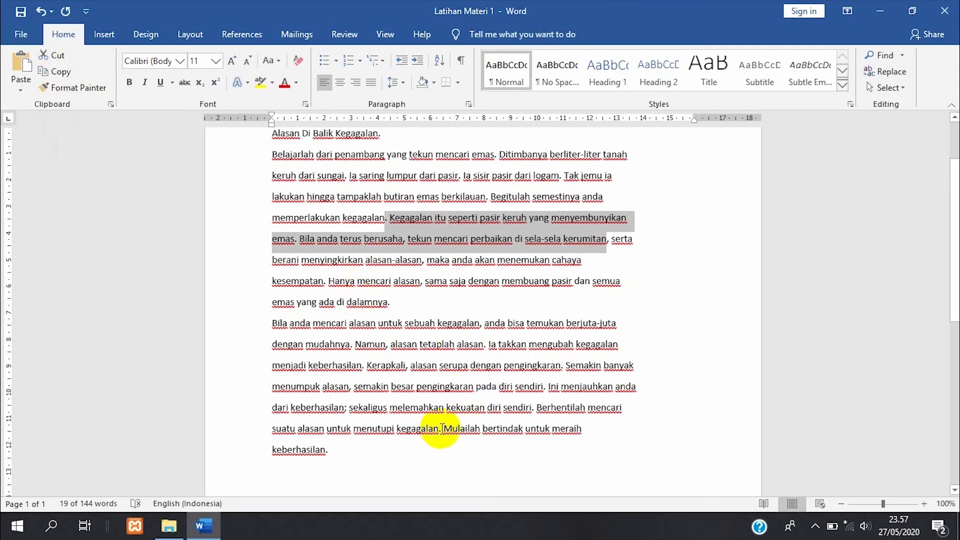
left_click(442, 428)
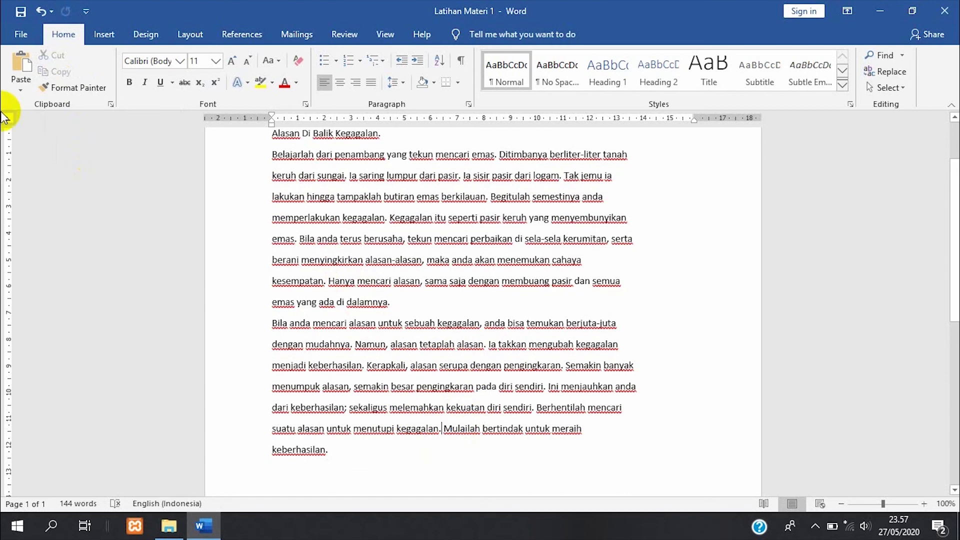
left_click(19, 67)
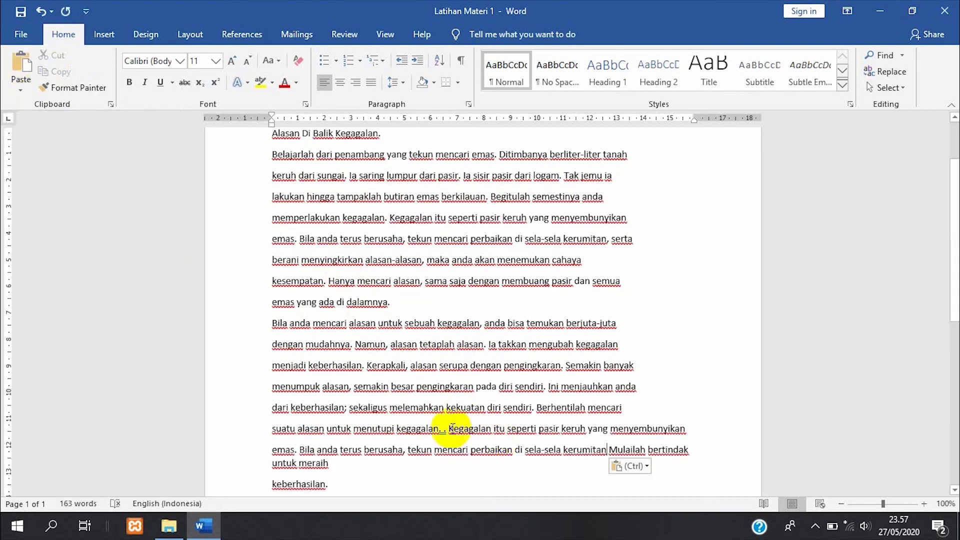
Step: Delete the duplicate period in front of the pasted "Kegagalan itu seperti" passage
left_click(449, 429)
key("BackSpace")
key("BackSpace")
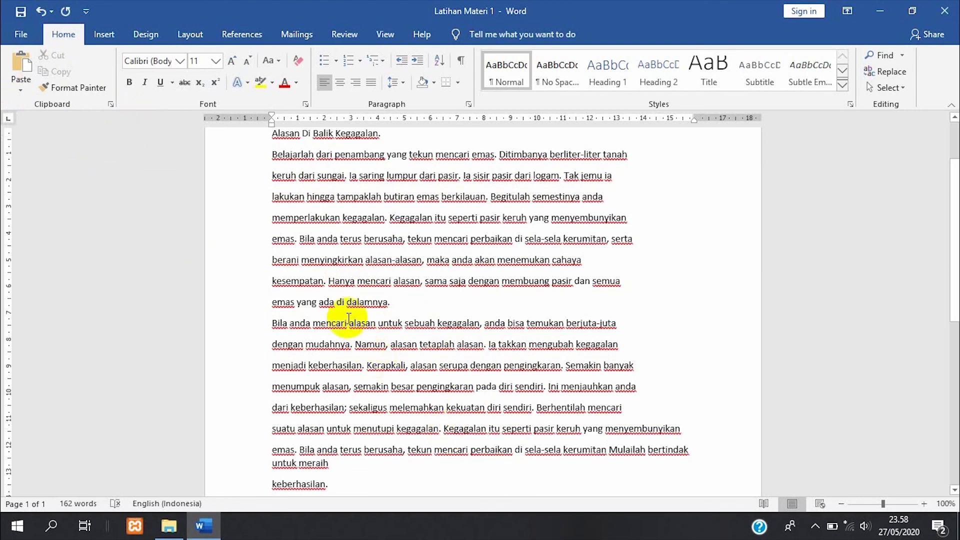
Step: Change the font of the title "Alasan Di Balik Kegagalan." to Matura MT Script Capitals
scroll(323, 247, "up", 3)
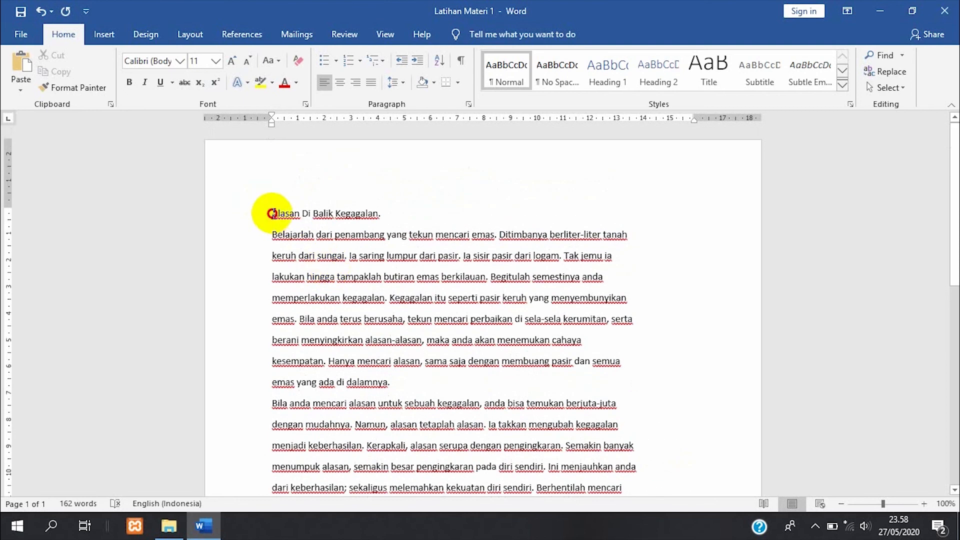
left_click_drag(273, 214, 383, 214)
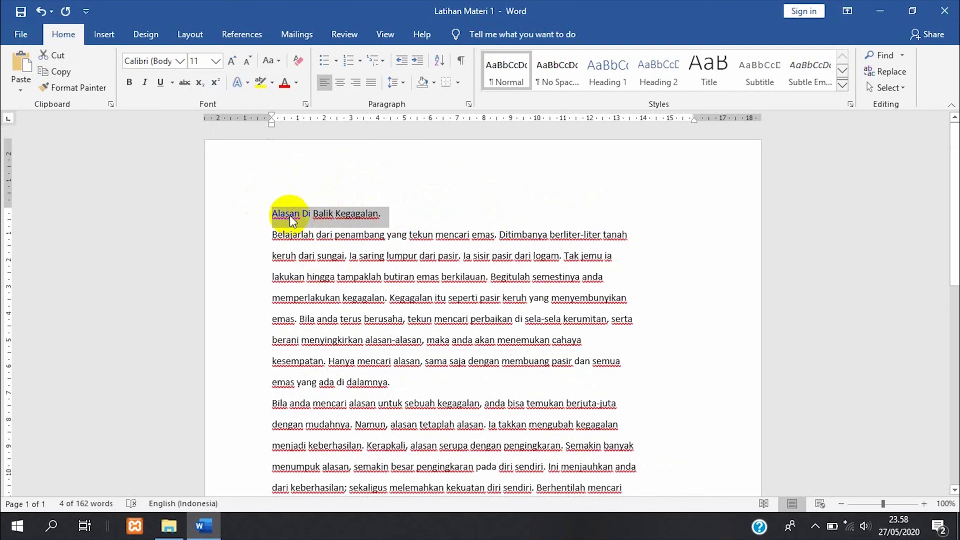
left_click(178, 60)
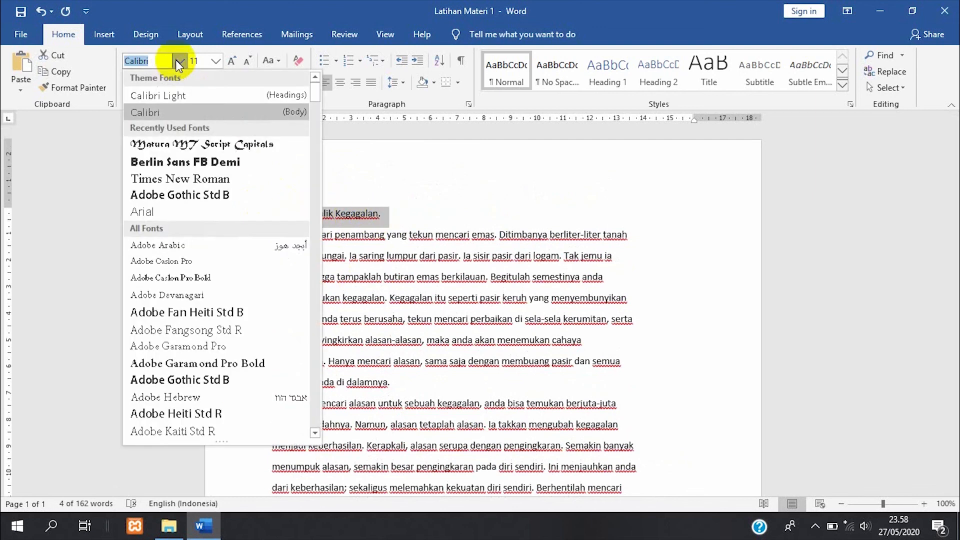
left_click(178, 145)
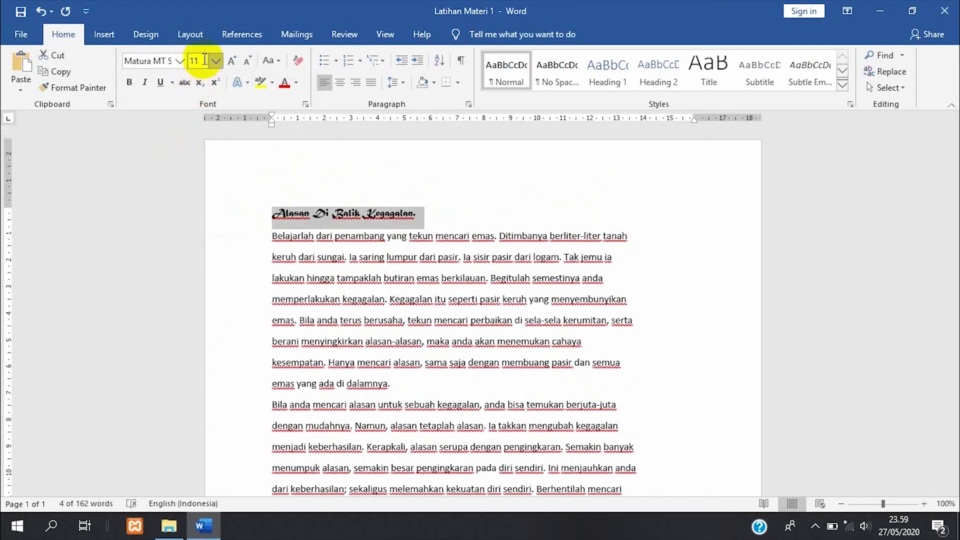
Step: Set the title's font size to 14, increase it two steps to 18, and reduce it one step to 16
left_click(199, 61)
type("14")
key("Return")
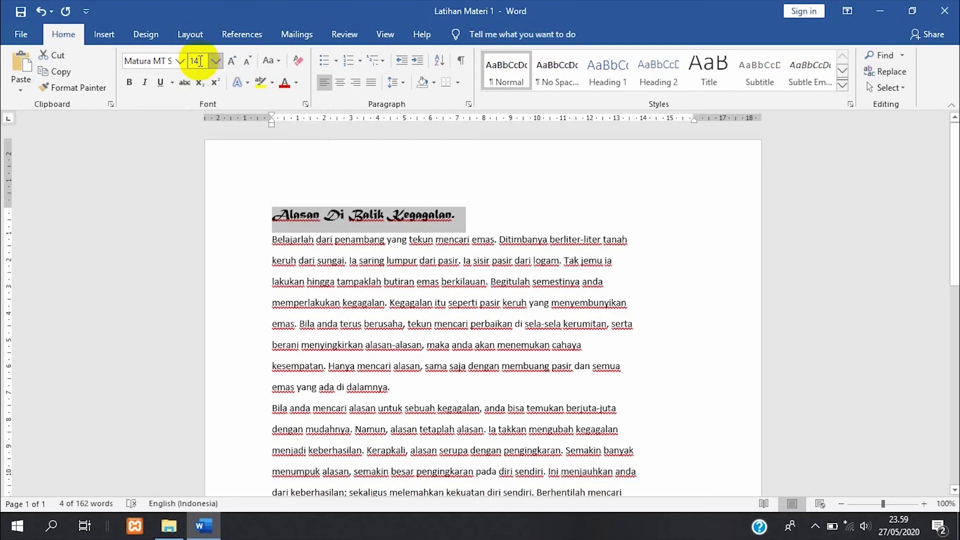
left_click(230, 62)
left_click(230, 62)
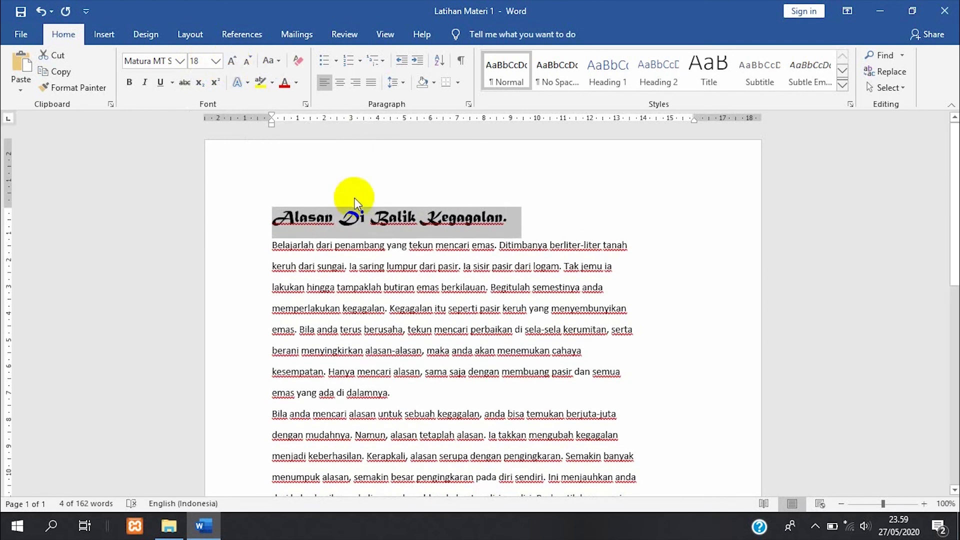
left_click(246, 62)
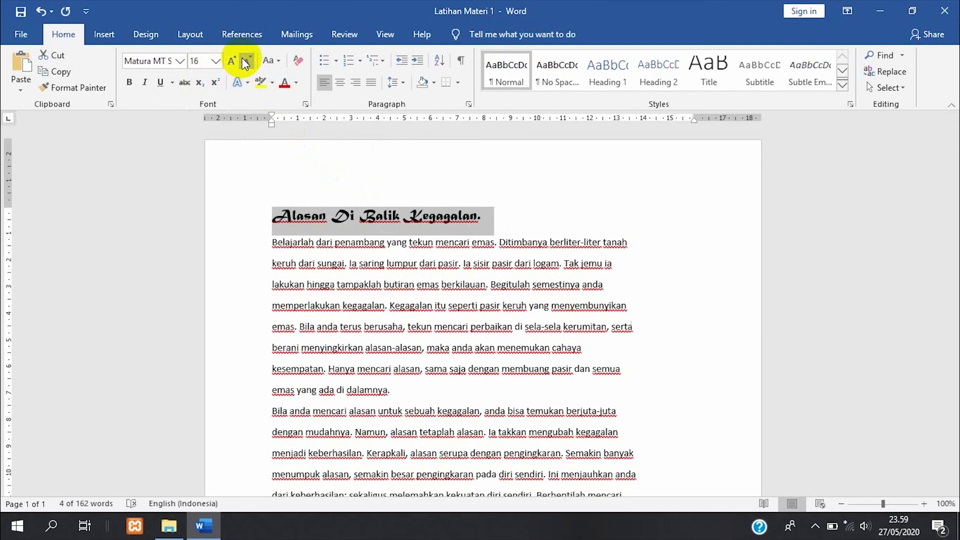
left_click(129, 82)
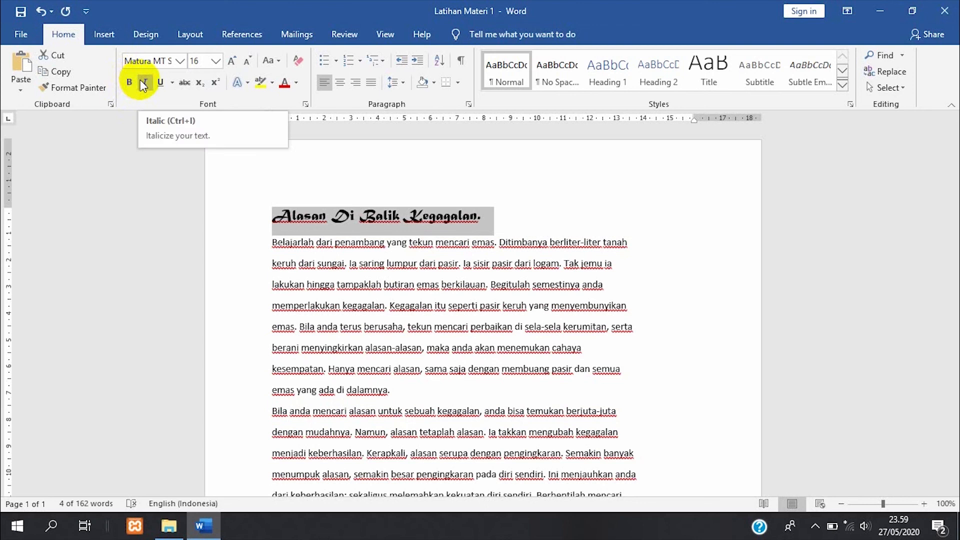
Step: Try italic and underline on the title, removing each format again
left_click(144, 86)
left_click(143, 86)
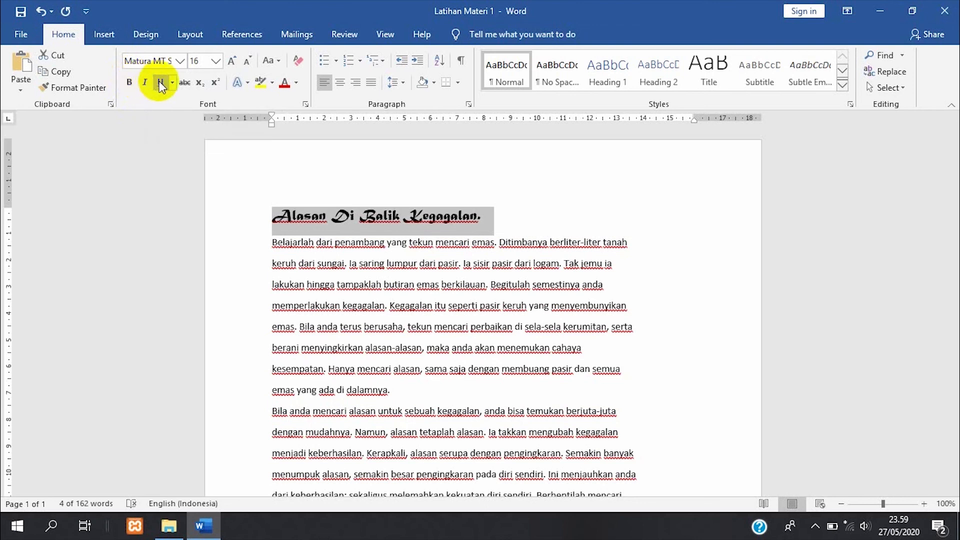
left_click(161, 86)
left_click(161, 86)
Step: Set the title's font color to standard Blue and apply the Strikethrough effect to it
left_click(296, 83)
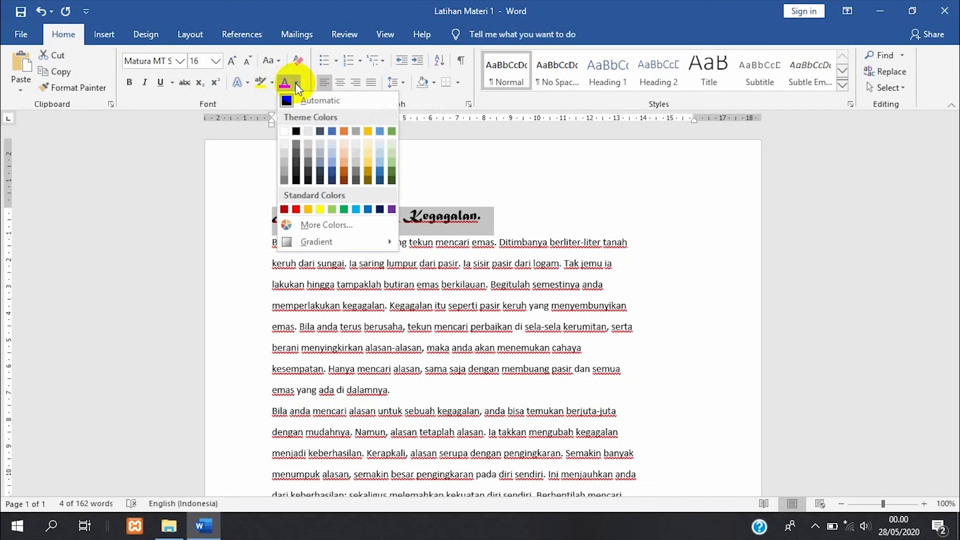
left_click(368, 210)
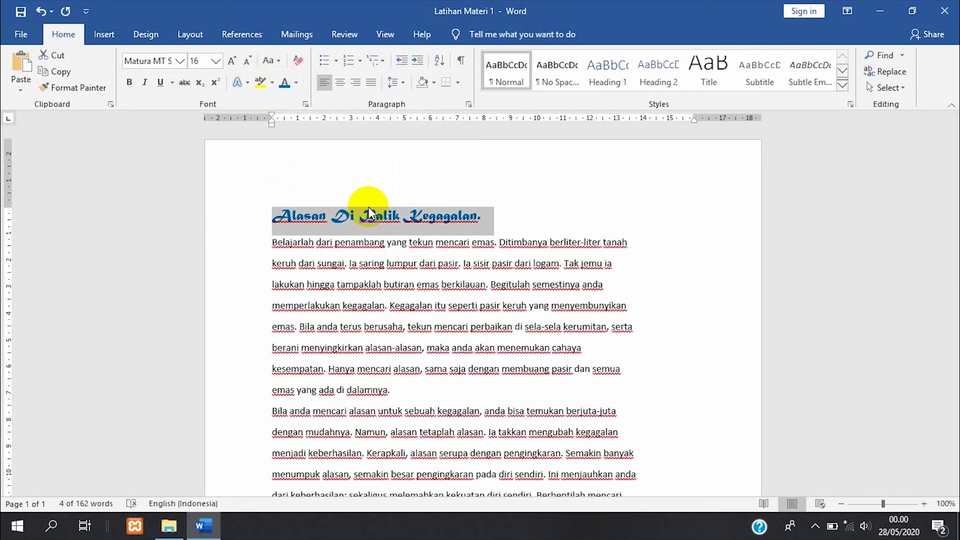
left_click(306, 103)
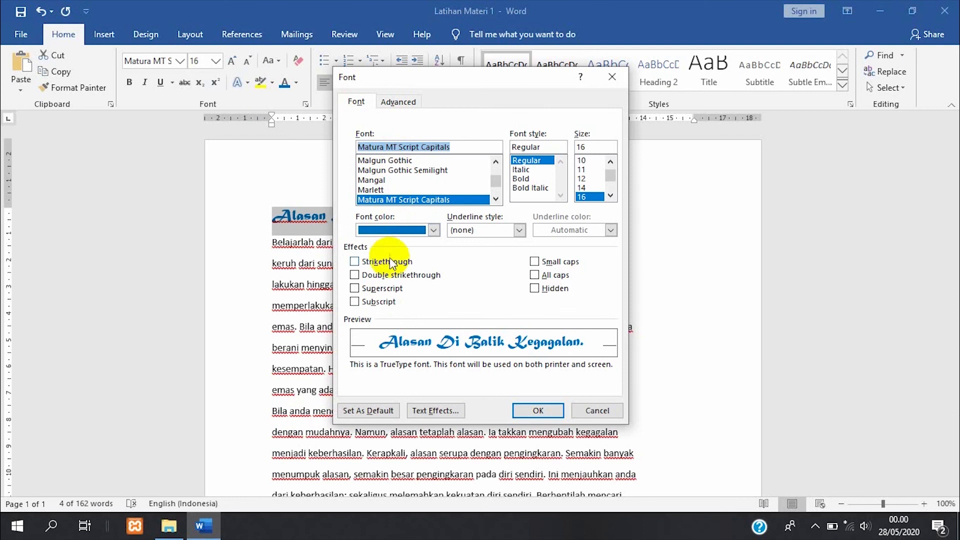
left_click(354, 262)
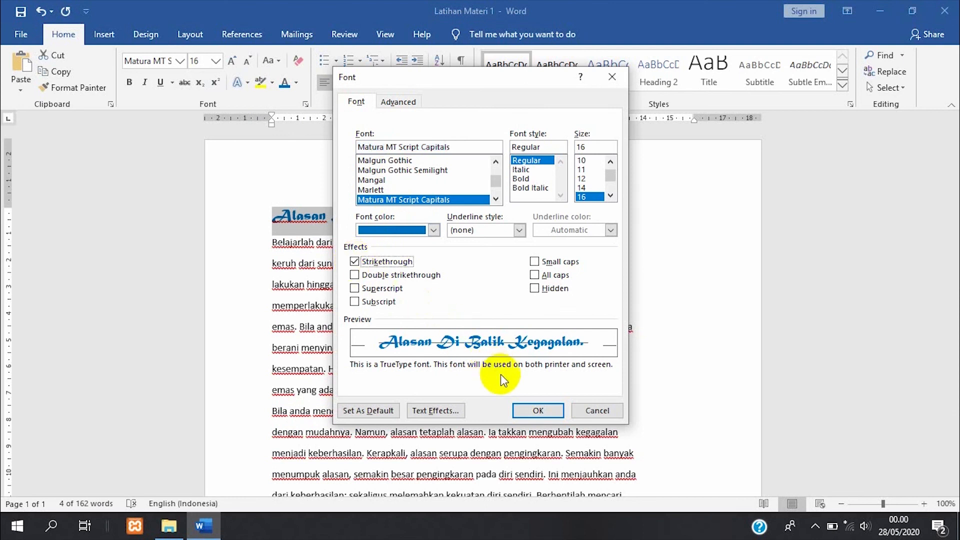
left_click(536, 411)
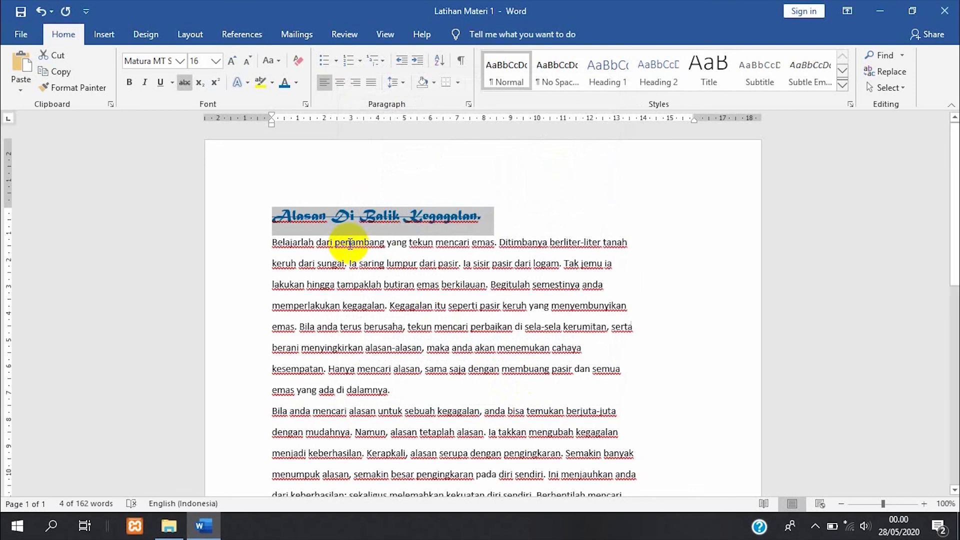
Step: Change the title's effect from Strikethrough to Double strikethrough
left_click(305, 104)
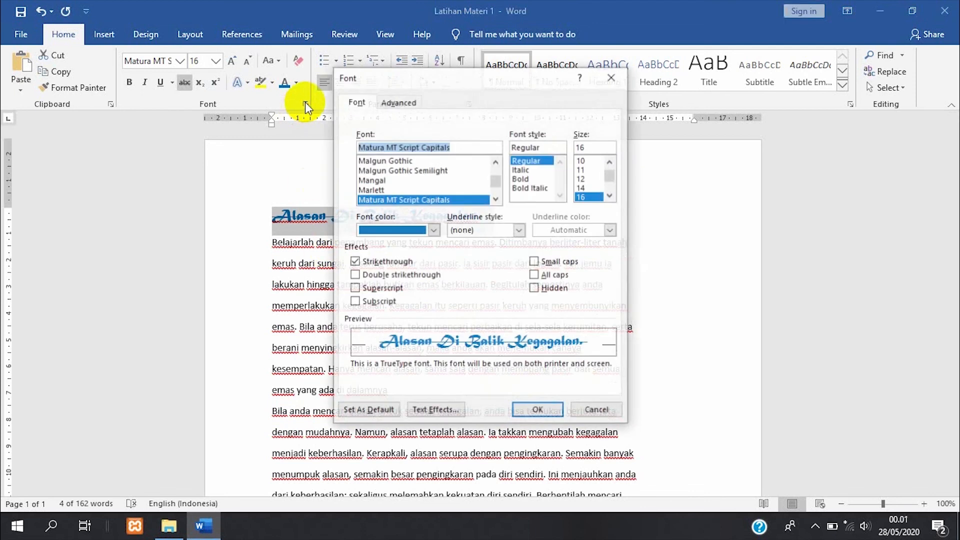
left_click(376, 276)
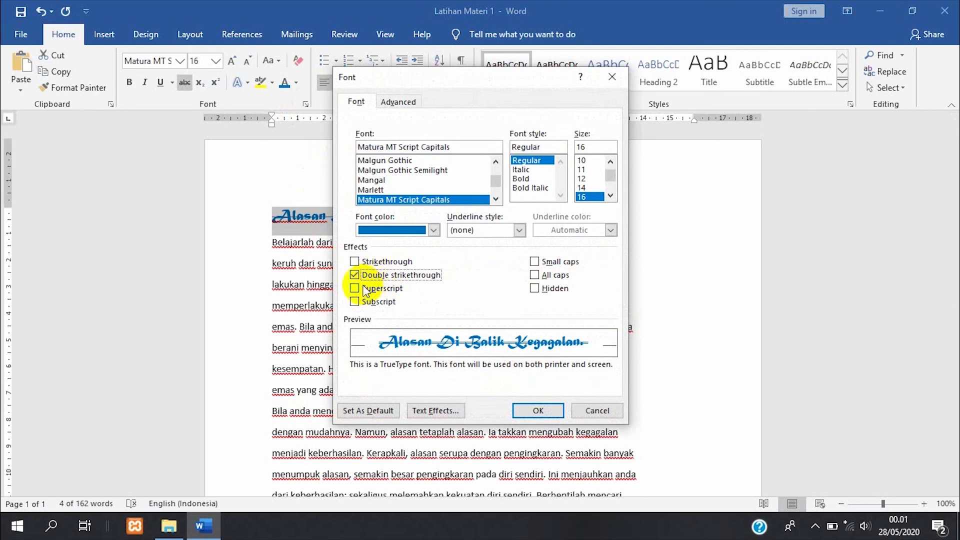
left_click(534, 407)
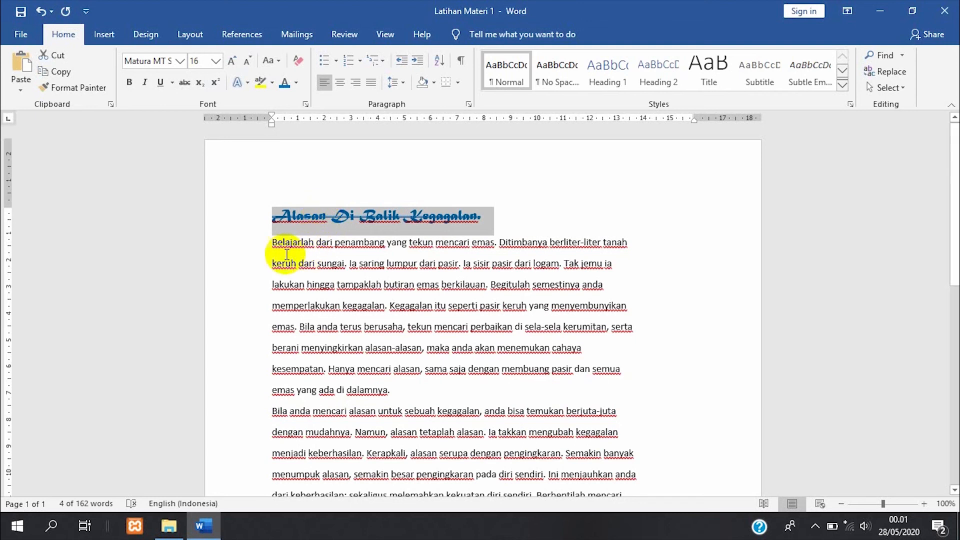
Step: Center the first body paragraph and the title "Alasan Di Balik Kegagalan."
left_click_drag(272, 242, 629, 389)
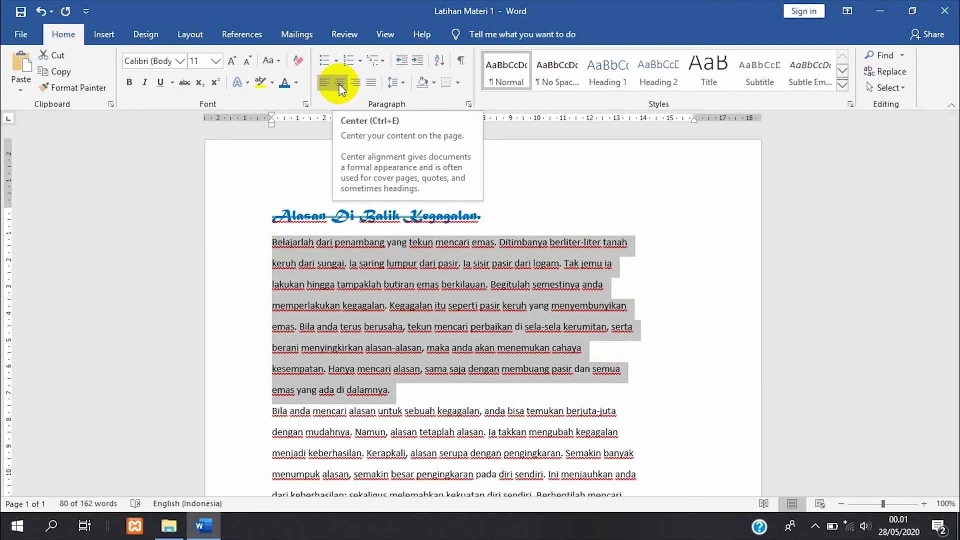
left_click(340, 89)
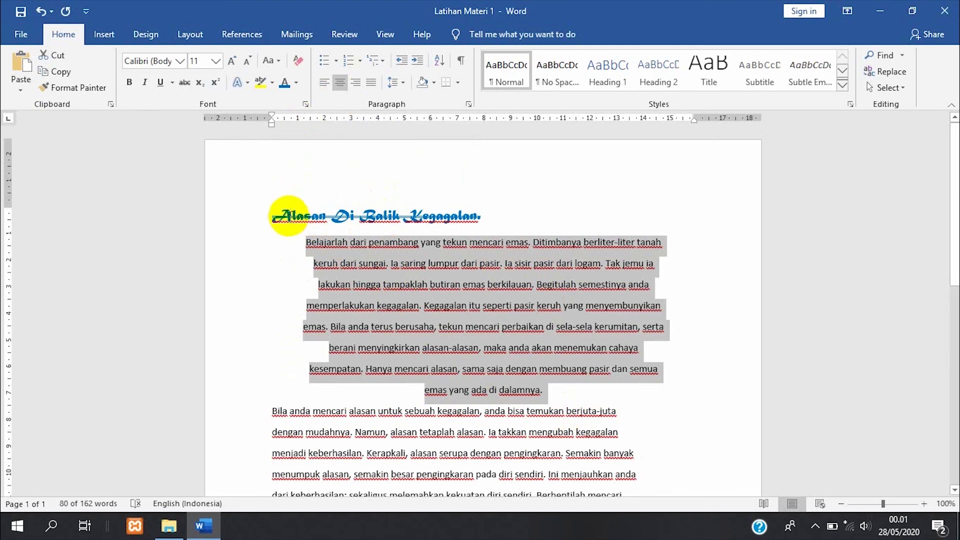
left_click(267, 215)
left_click_drag(267, 215, 495, 227)
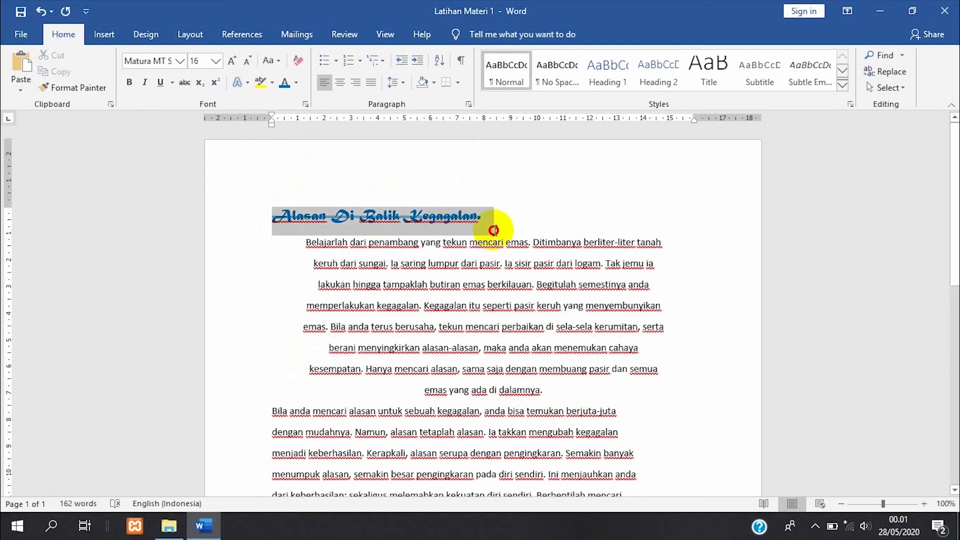
left_click(342, 84)
Step: Justify the text from "Bila anda mencari alasan" to the final "keberhasilan."
scroll(370, 313, "down", 2)
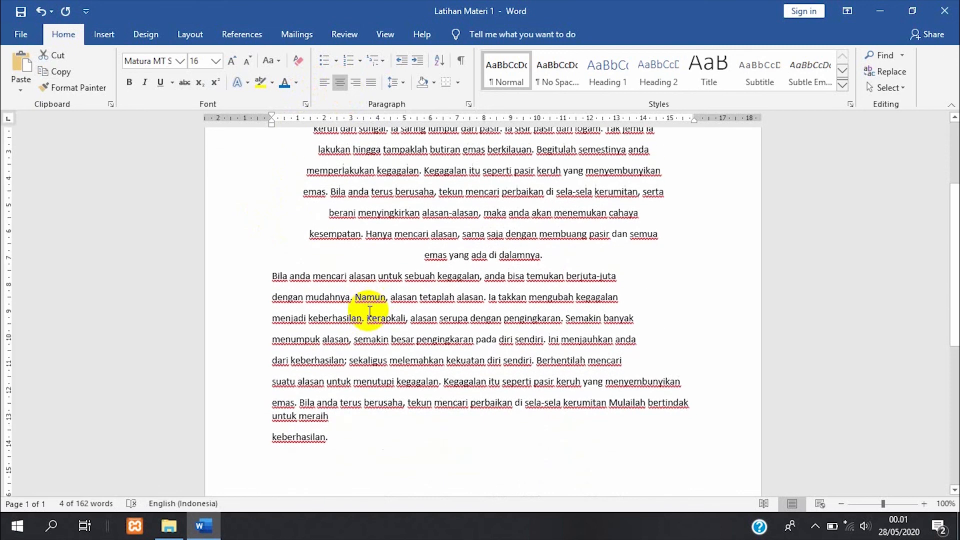
scroll(375, 317, "up", 2)
scroll(350, 305, "down", 1)
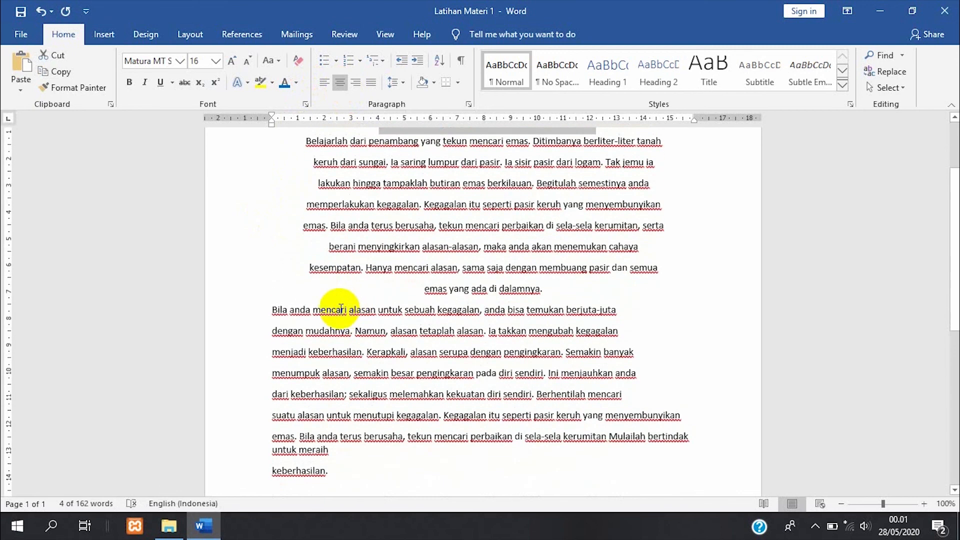
left_click_drag(271, 315, 350, 470)
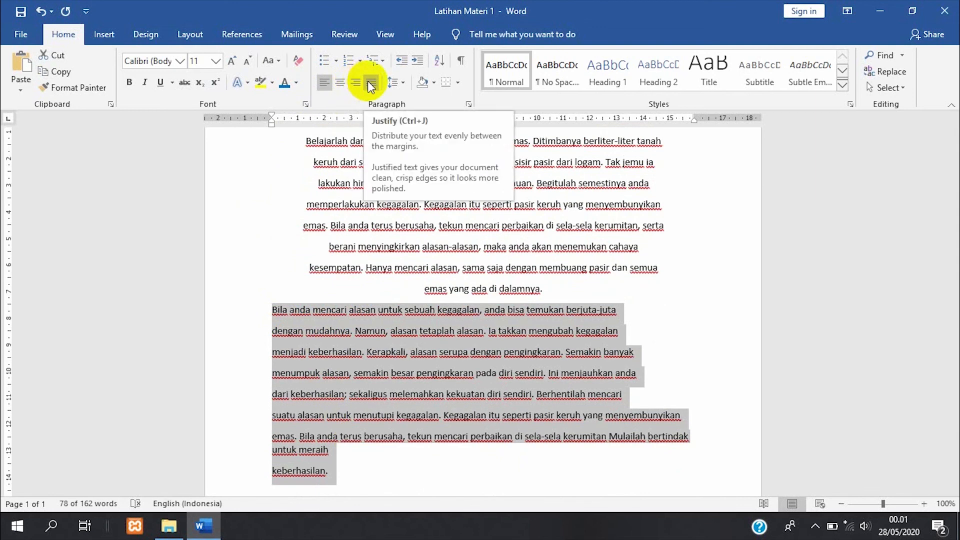
left_click(370, 83)
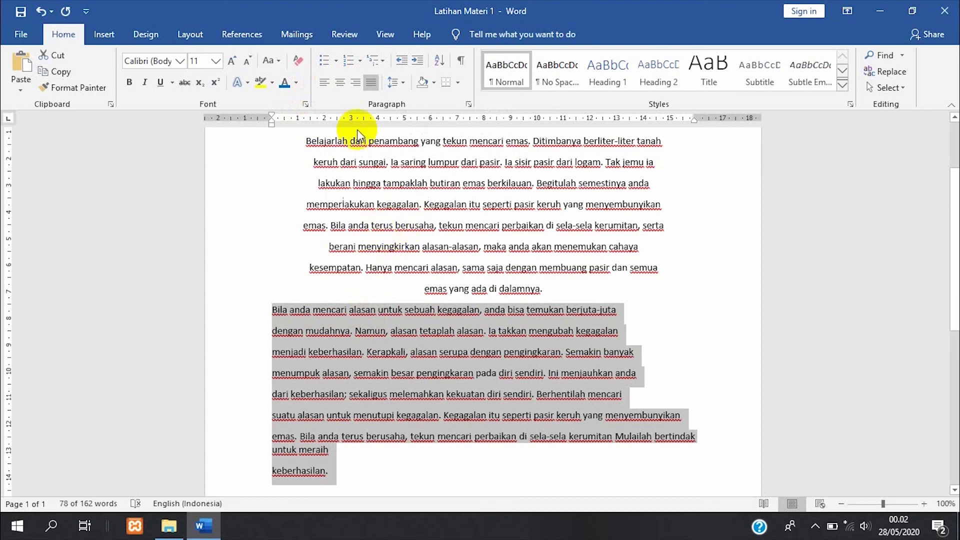
Step: Center the text from "Bila anda mencari alasan" to the end of the document and clear the selection
left_click(340, 84)
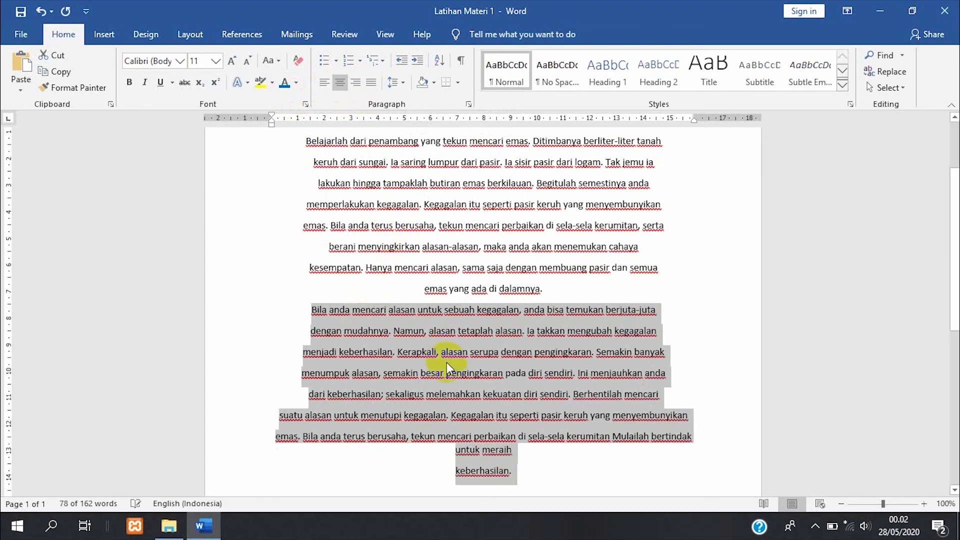
scroll(447, 359, "down", 1)
scroll(447, 358, "up", 3)
scroll(547, 326, "down", 4)
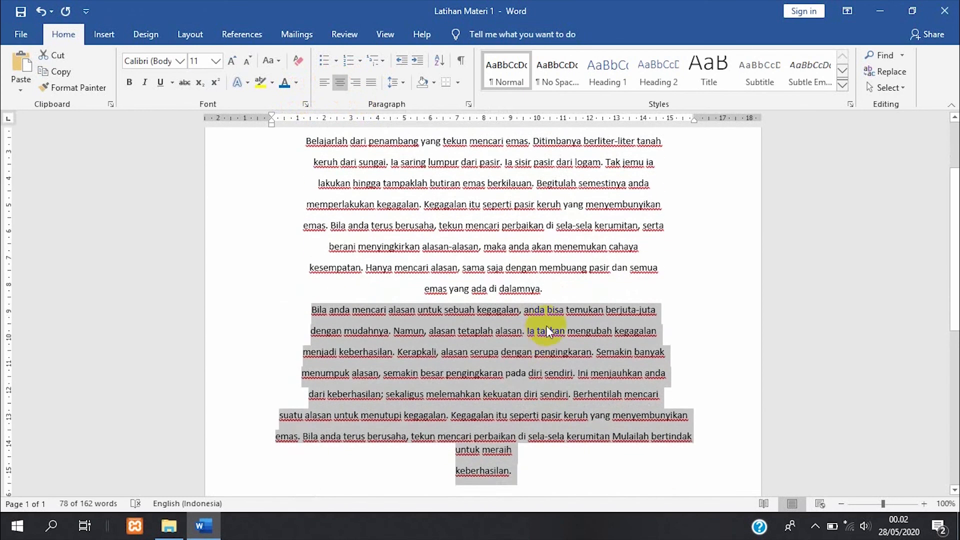
left_click(558, 433)
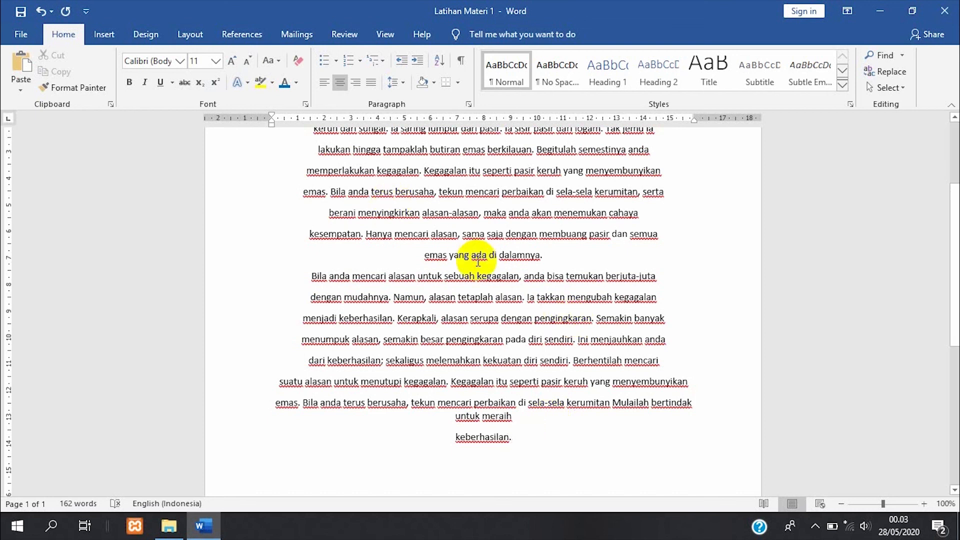
scroll(435, 255, "up", 3)
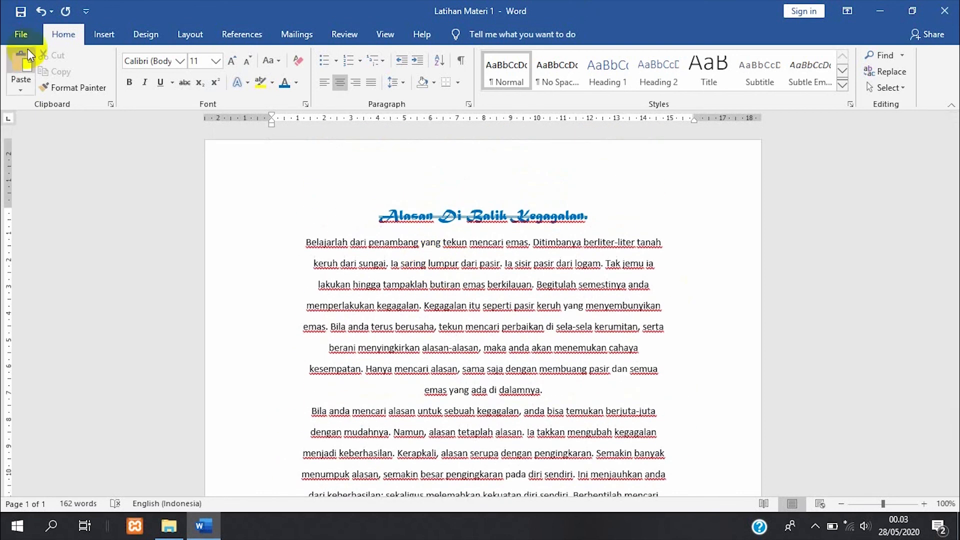
Step: Save a copy of the document in the Documents folder as Latihan Materi 2
left_click(28, 40)
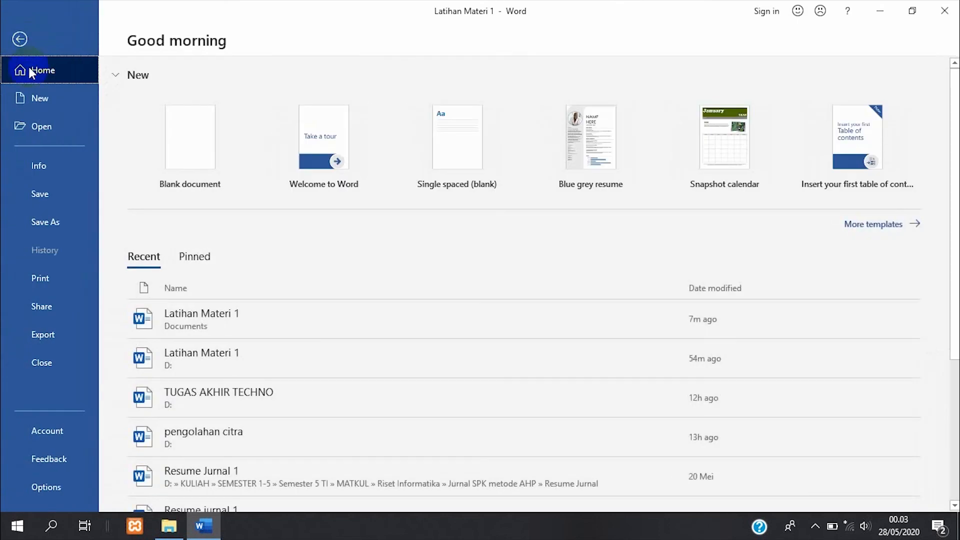
left_click(47, 225)
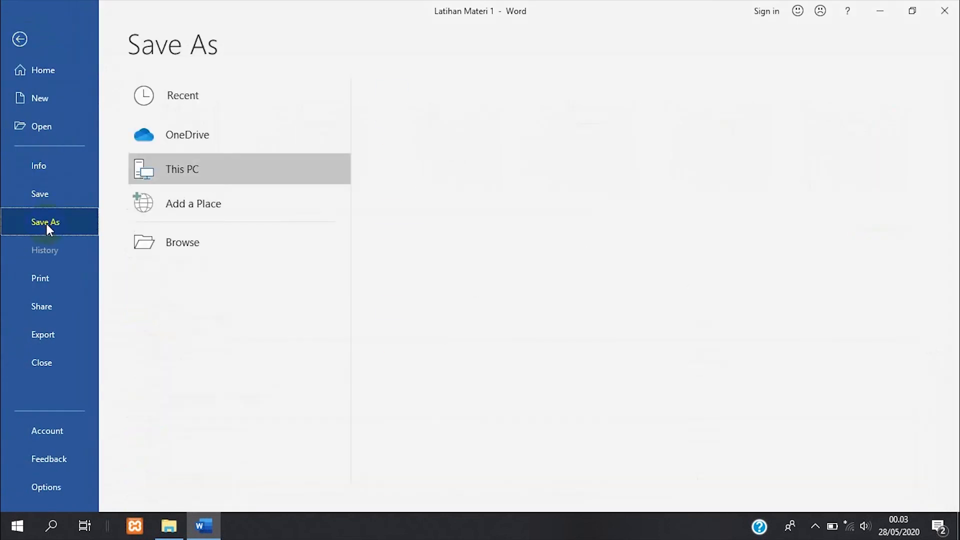
double_click(175, 171)
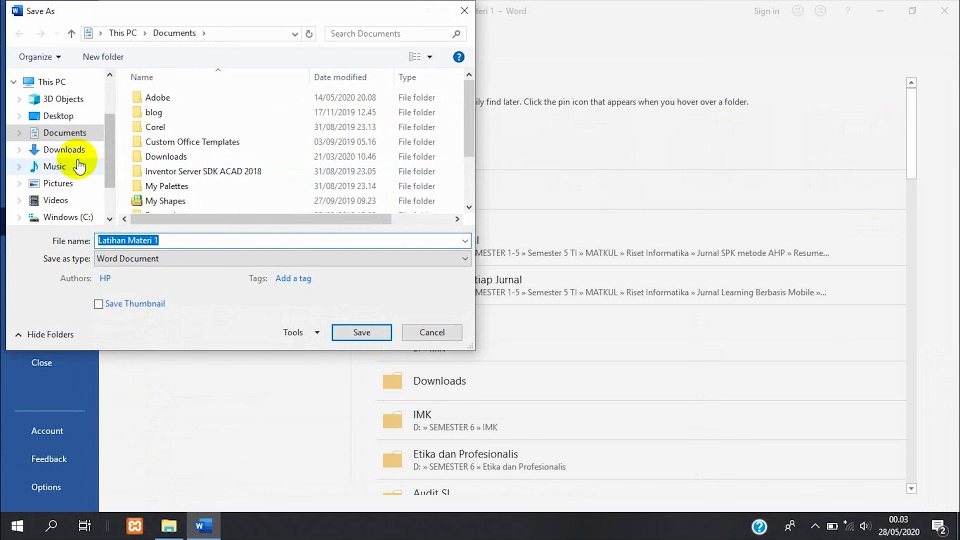
left_click(68, 133)
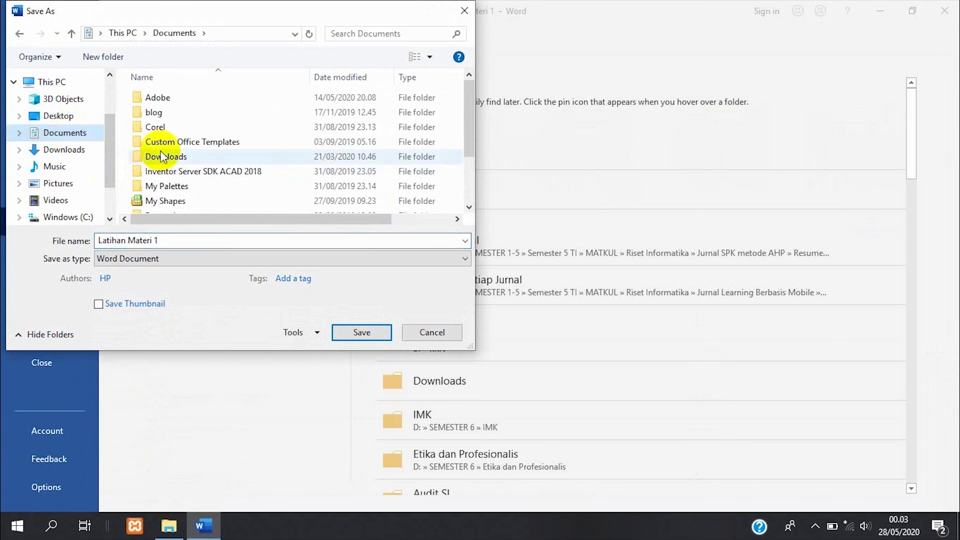
scroll(210, 150, "down", 2)
left_click(185, 239)
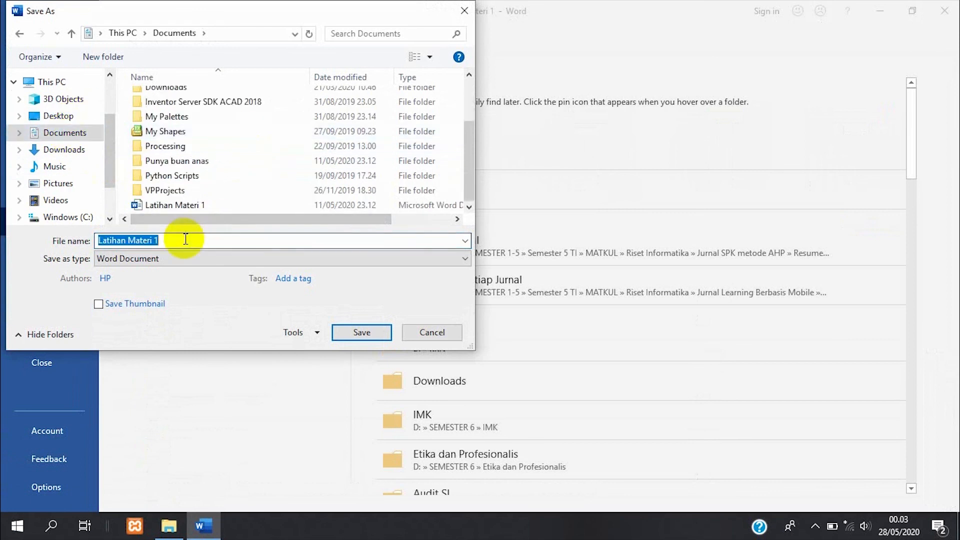
left_click(186, 239)
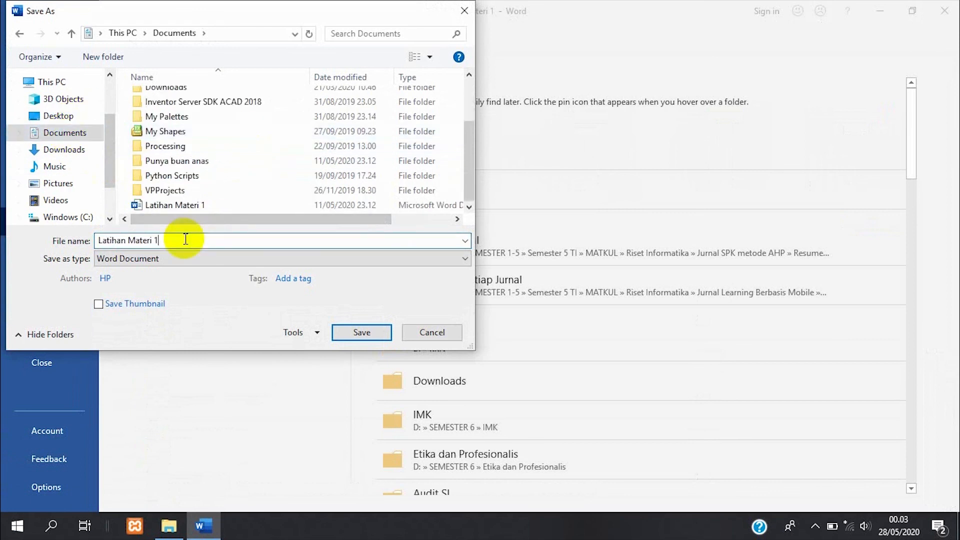
key("BackSpace")
type("2")
left_click(353, 337)
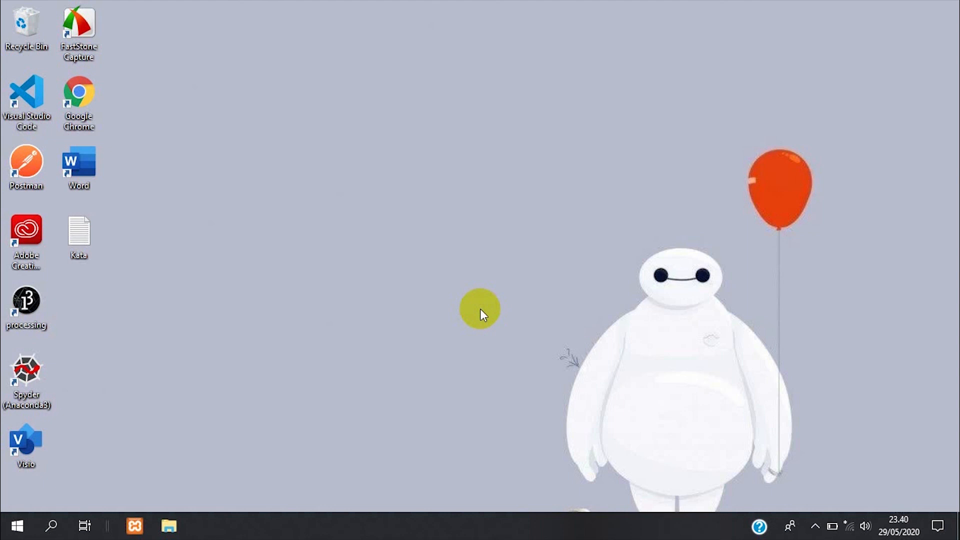
Step: Open a new blank document in Word and enter the heading line "10 Sifat Kerja Orang Jepang :"
double_click(73, 169)
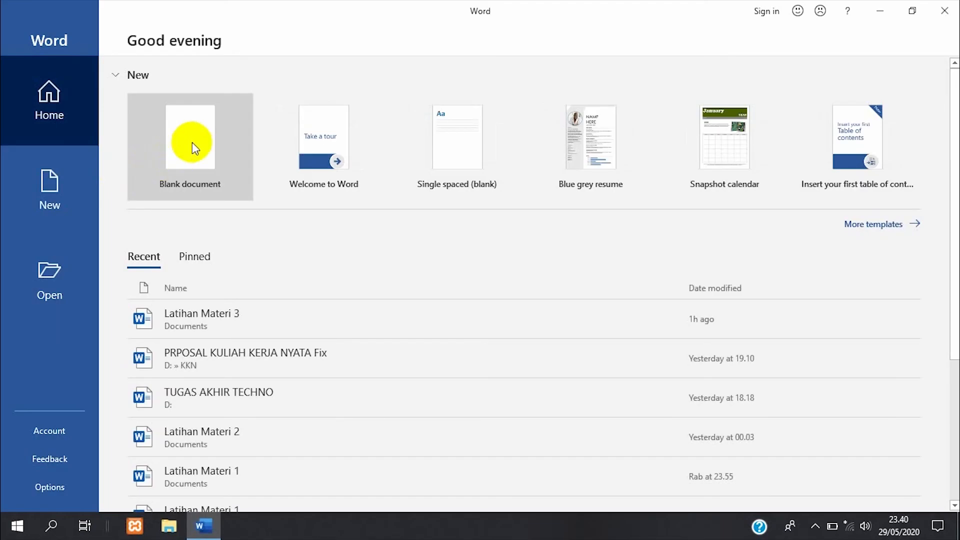
left_click(192, 145)
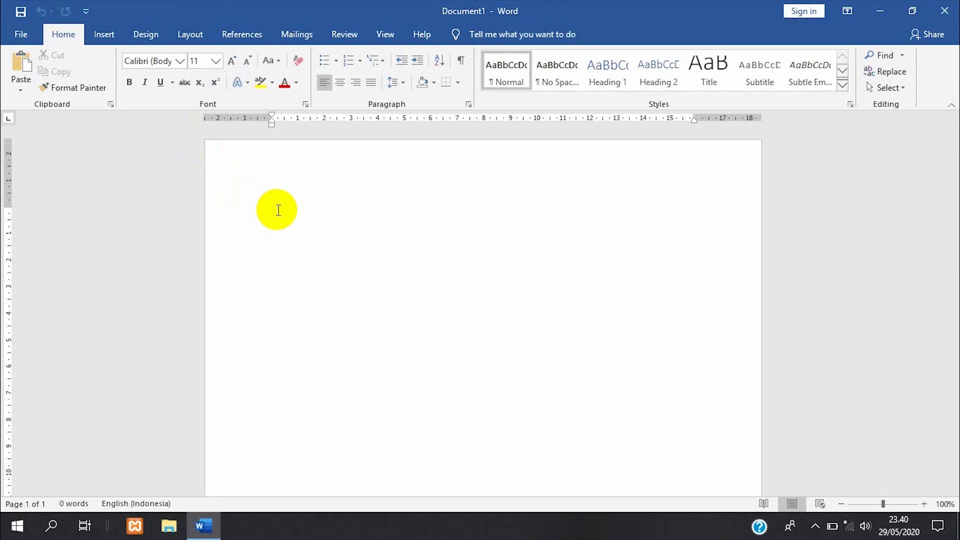
type("10")
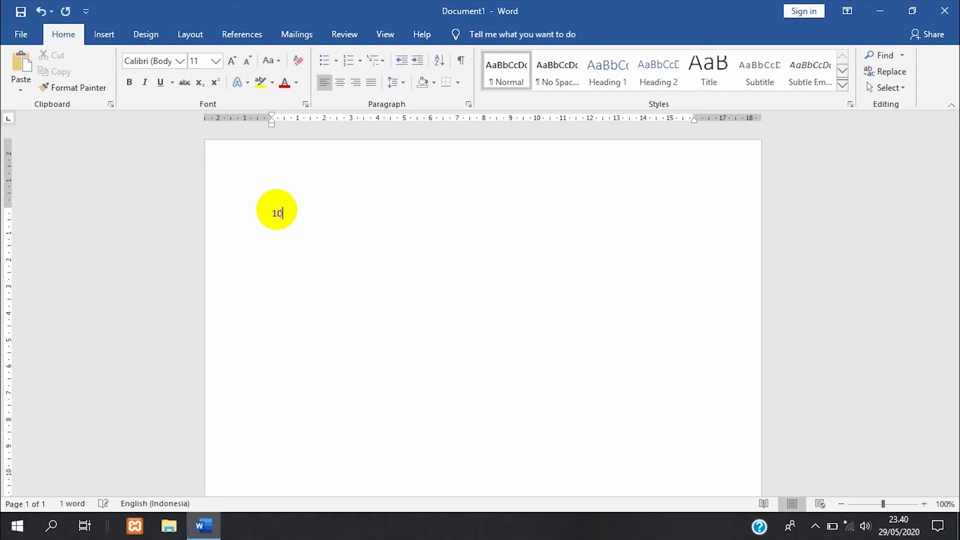
type(" Sifa")
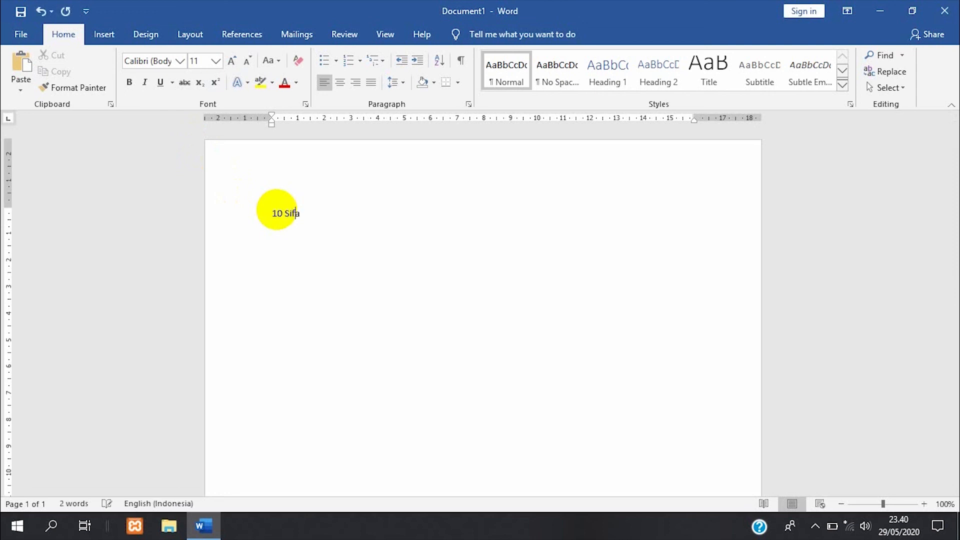
type("t Kerja Orang Jepang ")
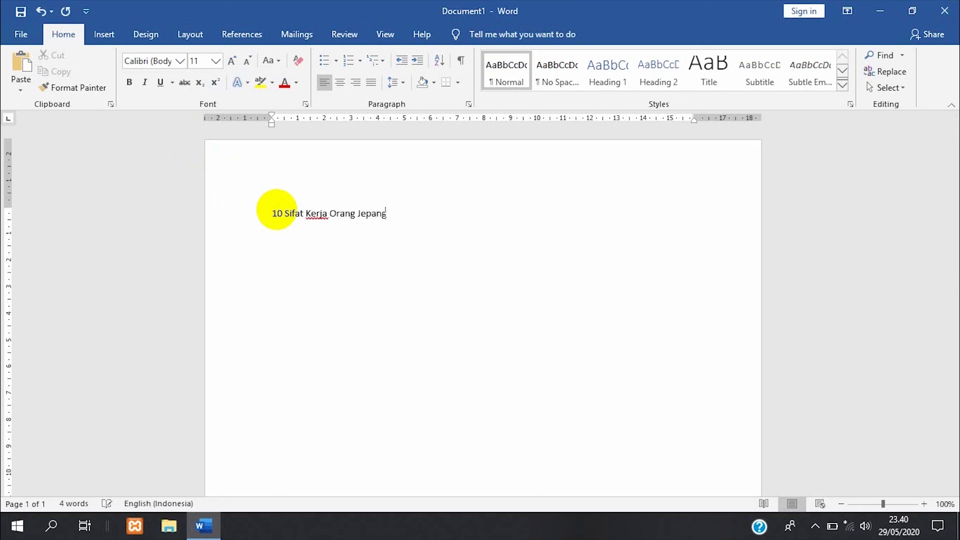
type(":")
key("Return")
Step: Enter the first five traits below the heading on separate lines: Kerja Keras, Malu, Hidup Hemat, Loyalitas and Inovasi
type("rja Keras")
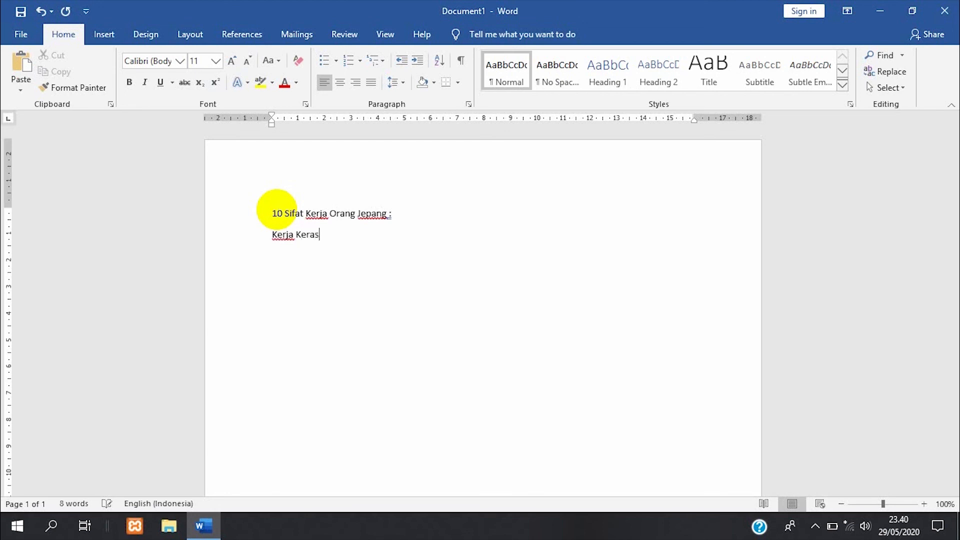
key("Return")
type("Ma")
type("lu ")
type("Hidup H")
type("emat")
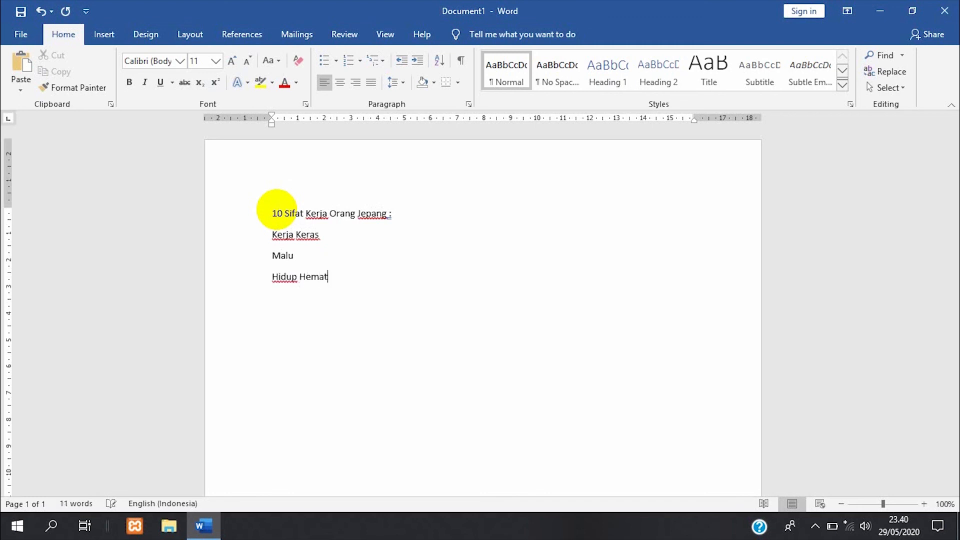
key("Return")
type("Loyalitas")
key("Return")
type("Inovasi")
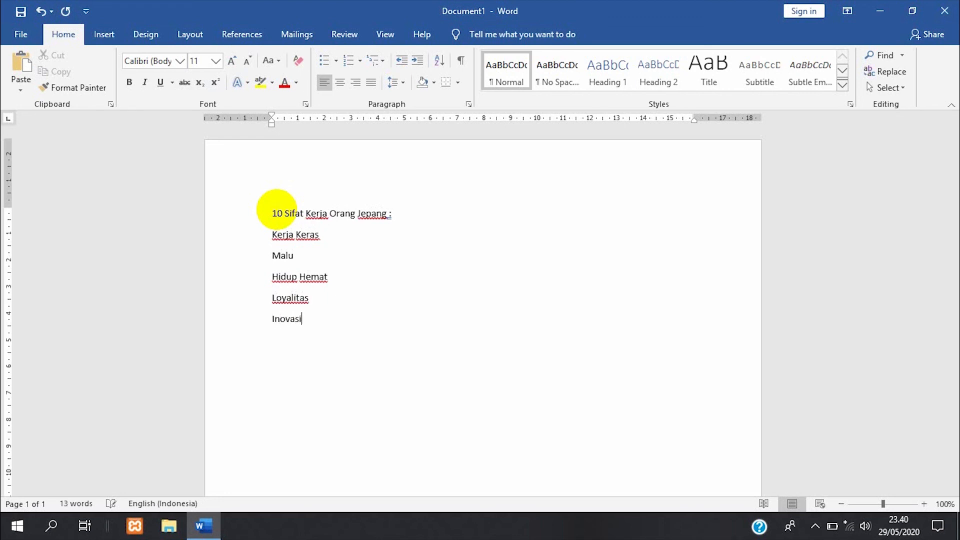
Step: Add the remaining five traits on separate lines: Pantang Menyerah, Budaya Baca, Kerjasama Kelompok, Mandiri and Jaga Tradisi
key("Return")
type("Pantang M")
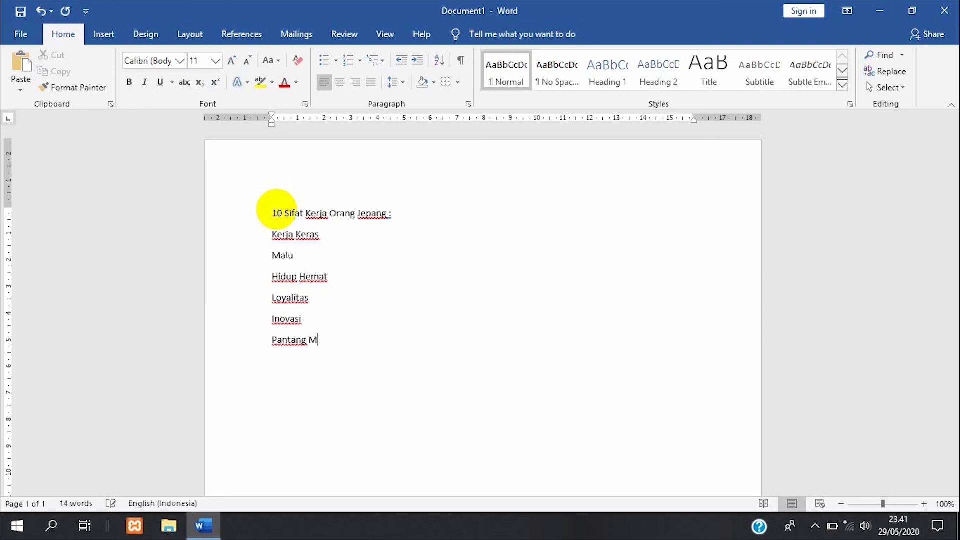
type("enyerah")
key("Return")
type("Budaya")
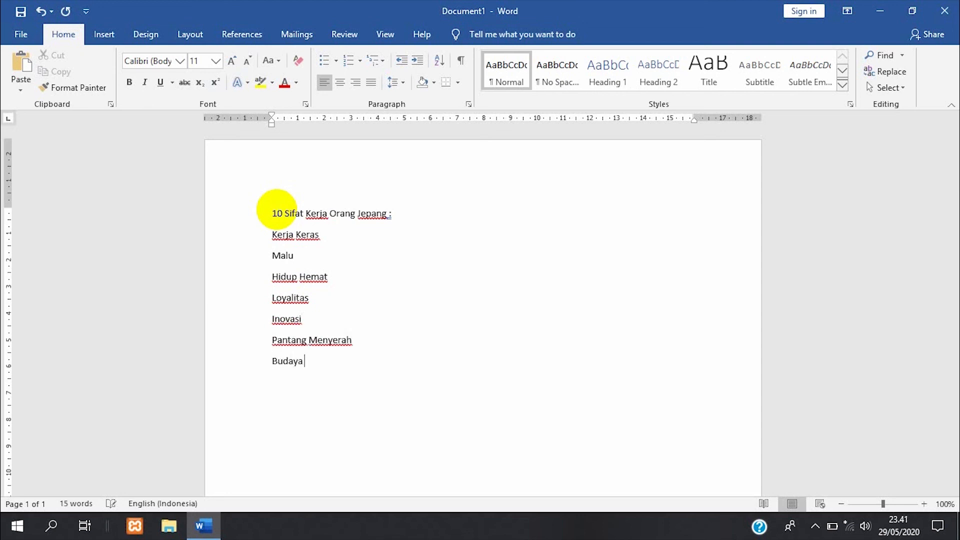
type(" Baca ")
type("Kerjasa")
type("ma Kelomp")
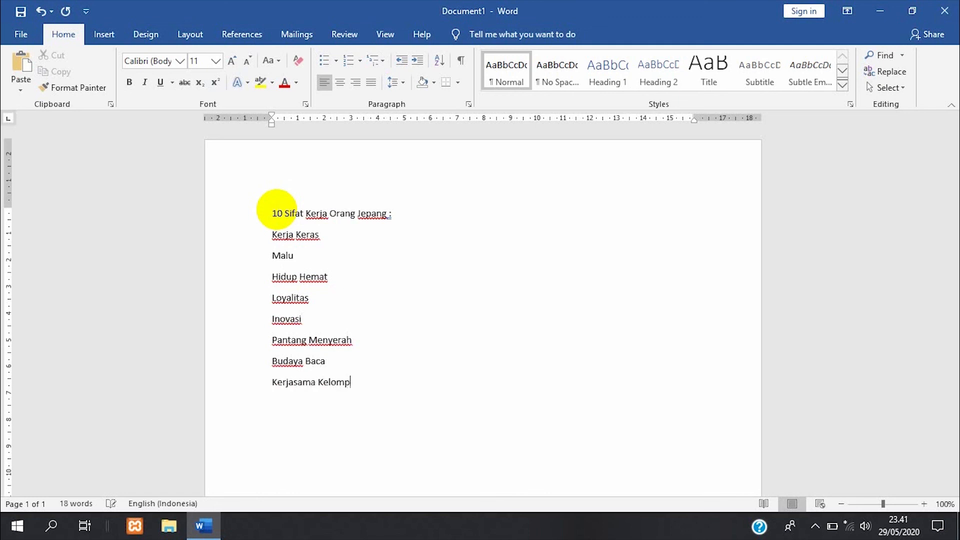
type("ok")
key("Return")
type("Mandiri")
key("Return")
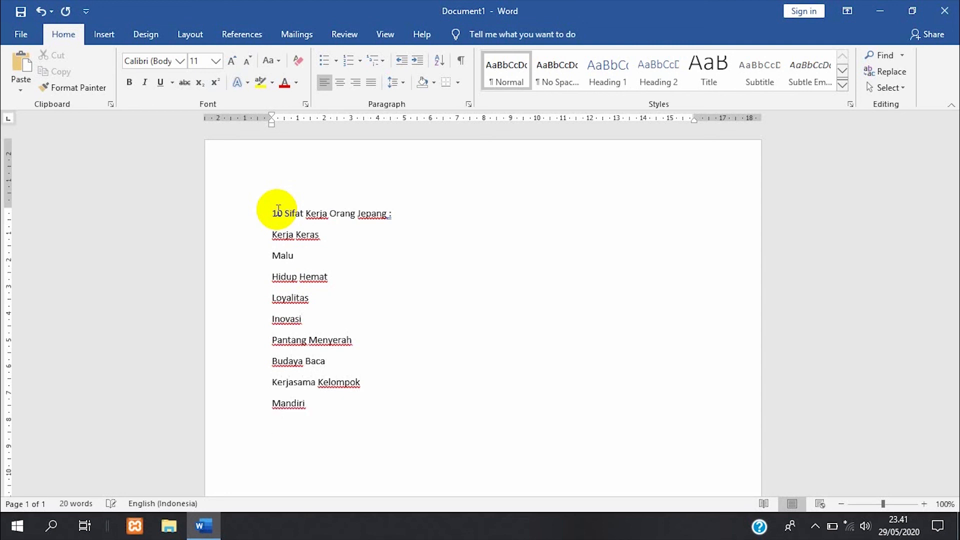
type("Jaga Tradisi")
left_click(361, 352)
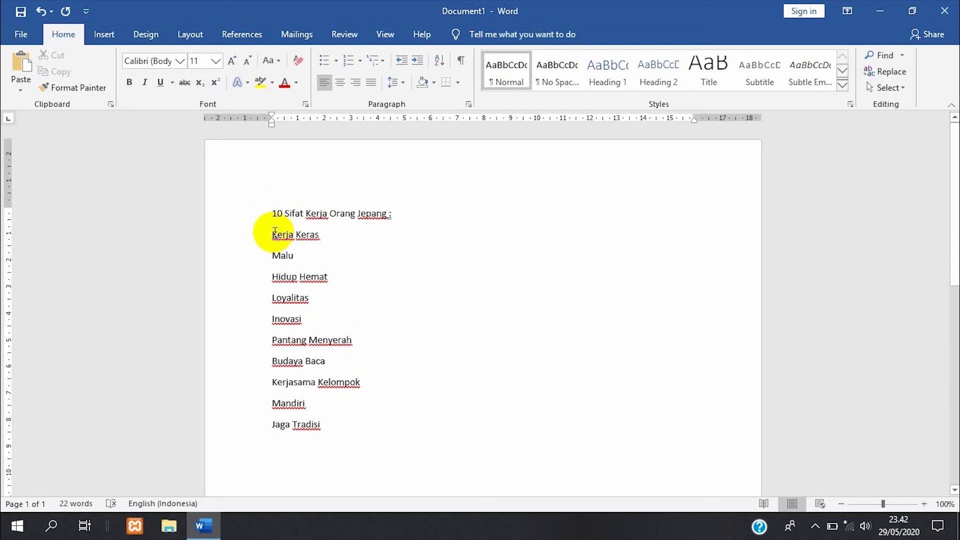
Step: Number the ten traits from Kerja Keras to Jaga Tradisi in the 1) 2) 3) format
left_click_drag(275, 234, 368, 432)
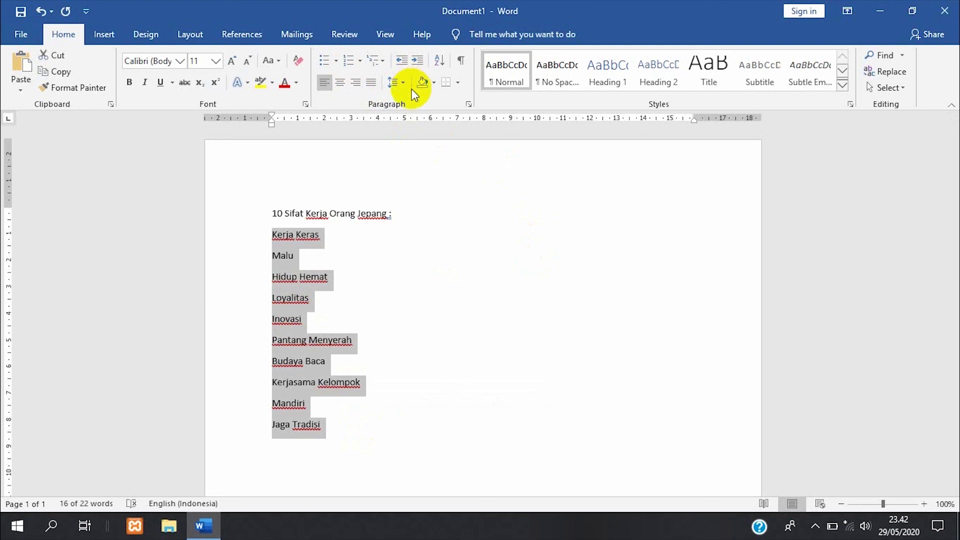
left_click(358, 60)
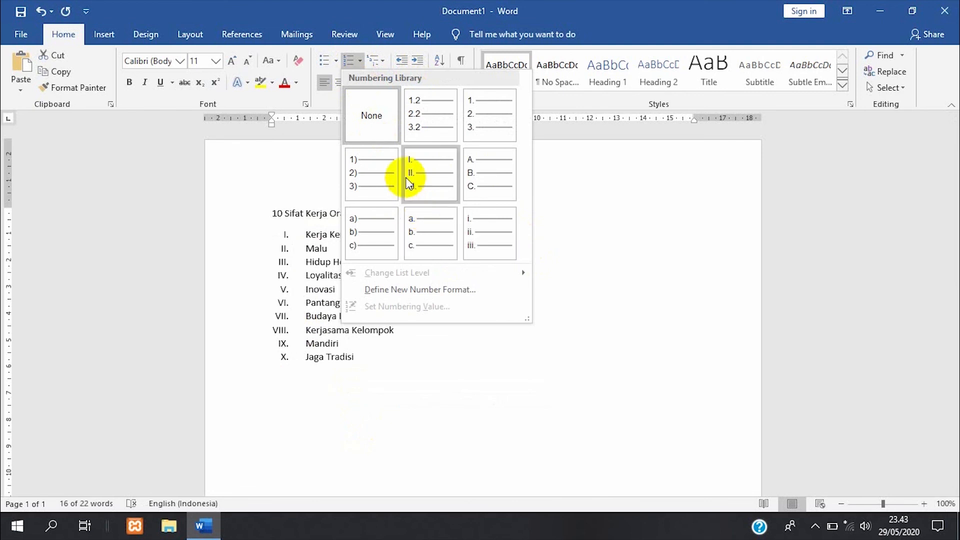
left_click(377, 173)
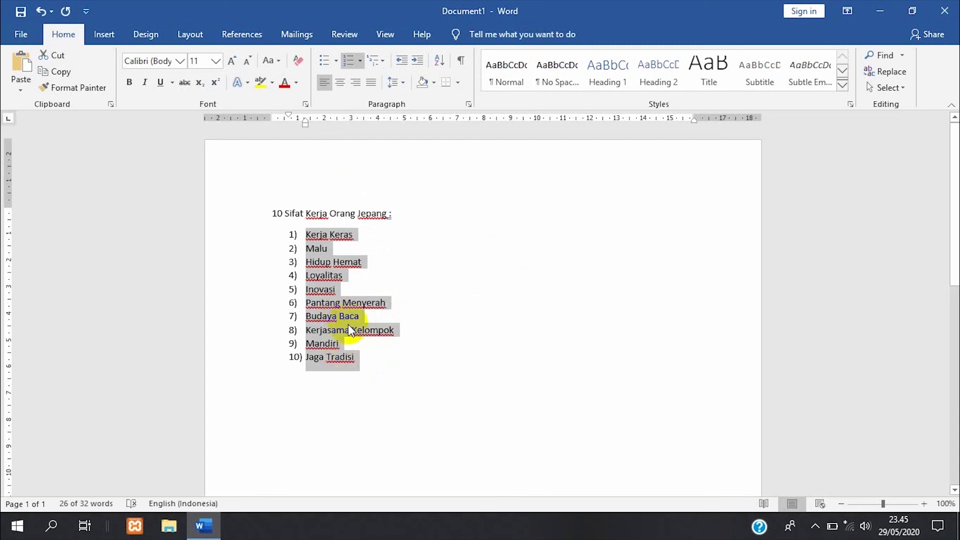
Step: Paste a copy of the ten traits below the numbered list and separate the two sets with an unnumbered blank line
left_click(358, 385)
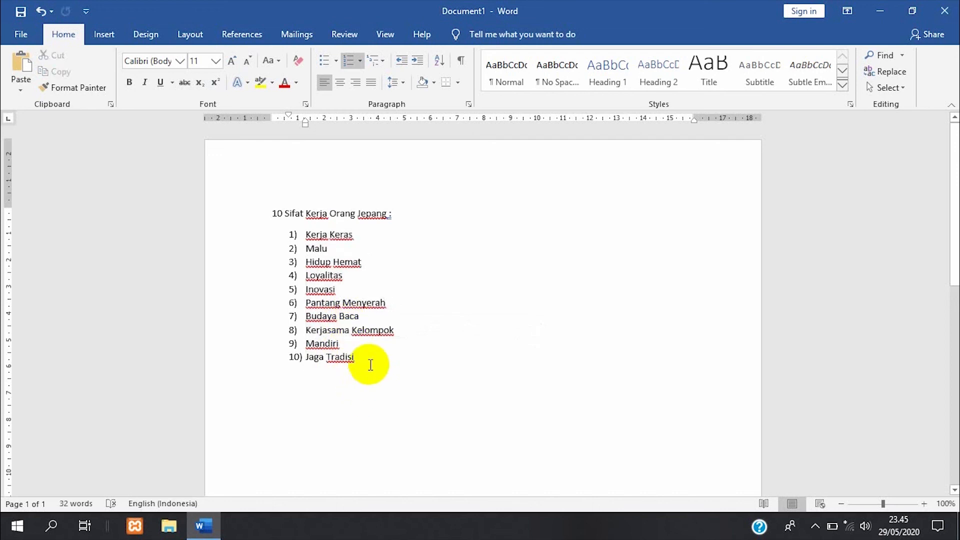
key("Return")
key("Return")
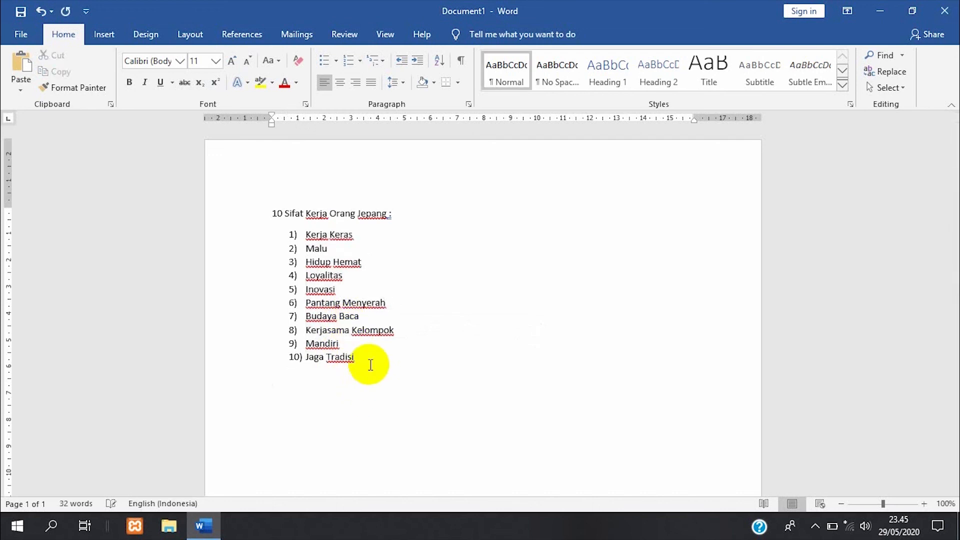
type("Kerja Keras Malu Hidup Hemat Loyalitas Inovasi Pantang Menyerah Budaya Baca Kerjasama Kelompok Mandiri Jaga Tradisi")
left_click(350, 306)
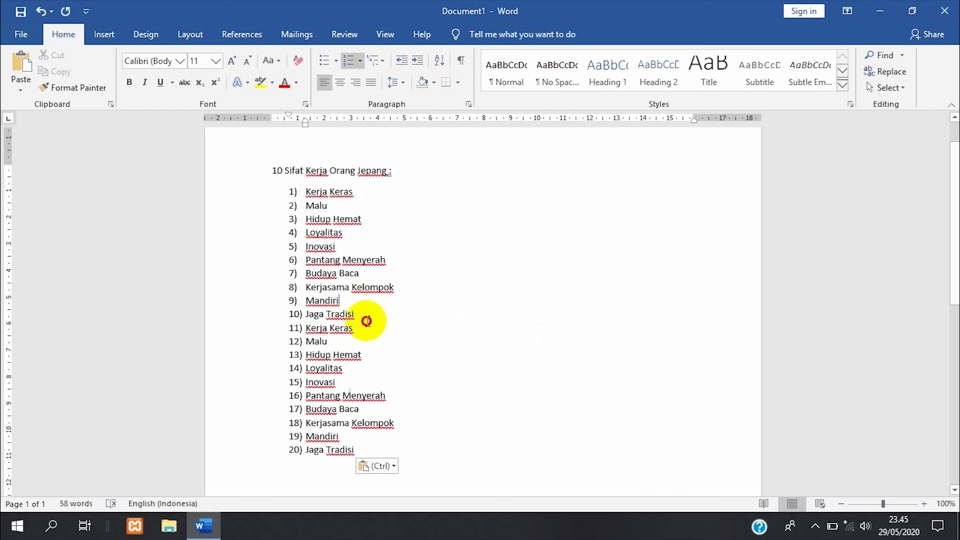
left_click(366, 321)
key("Up")
key("Return")
key("BackSpace")
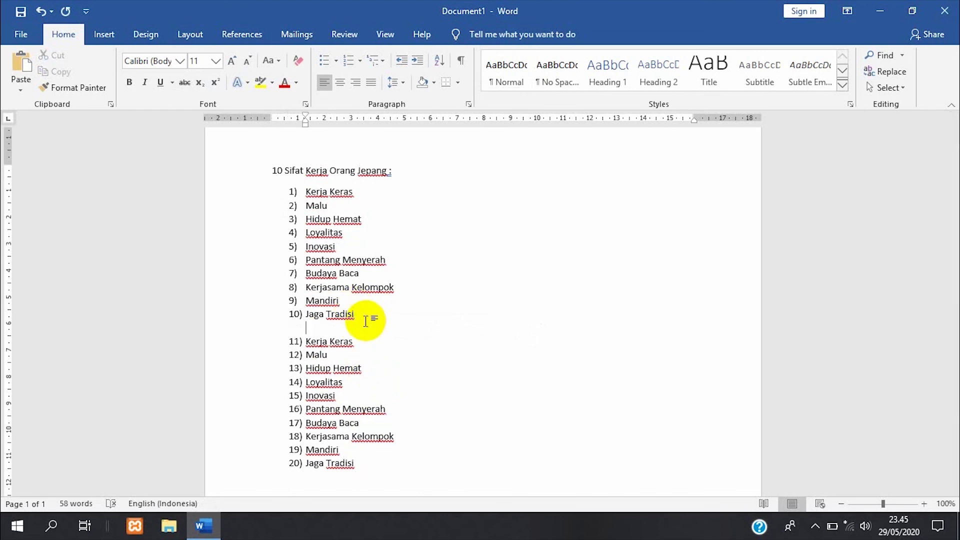
Step: Change the second set of ten traits to a bulleted list with the multicoloured picture bullet and clear the selection
left_click_drag(310, 342, 409, 462)
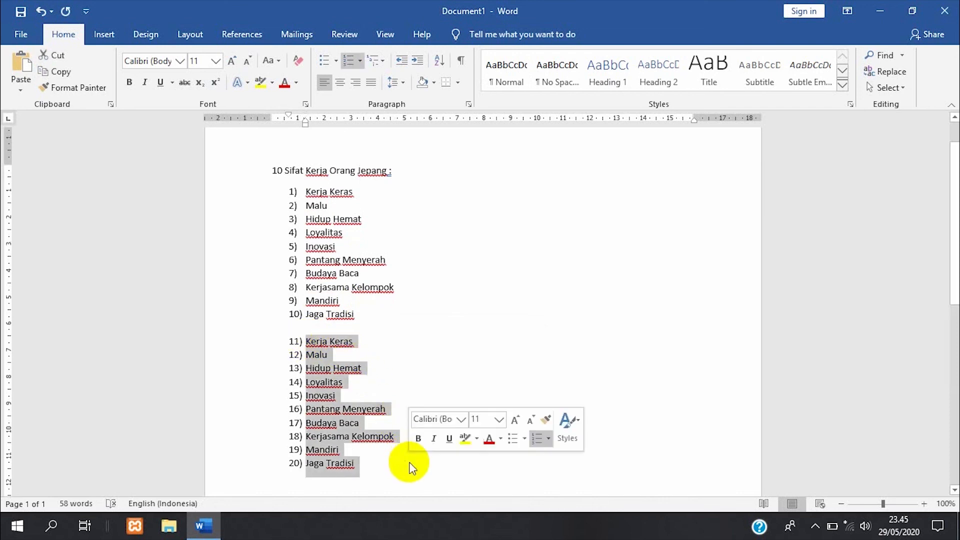
left_click(336, 55)
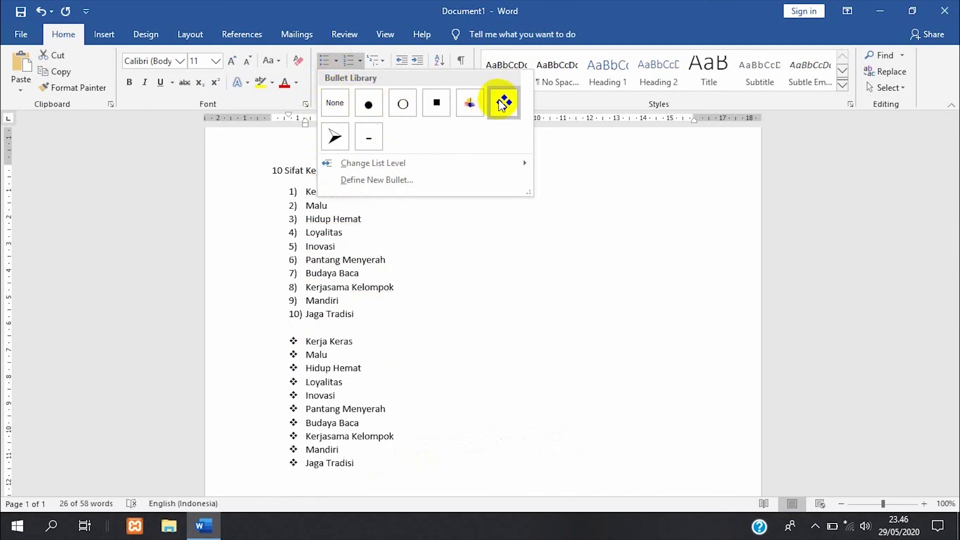
left_click(460, 104)
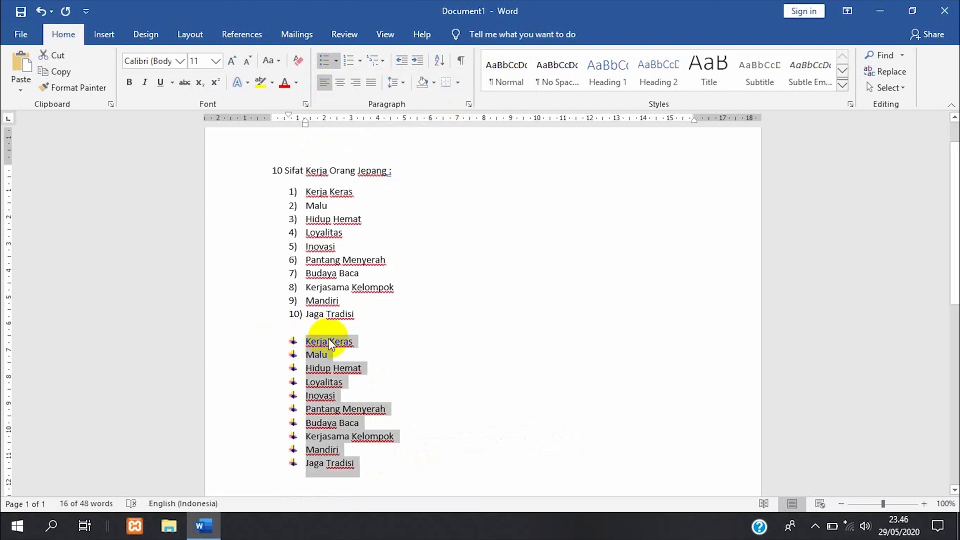
left_click(352, 464)
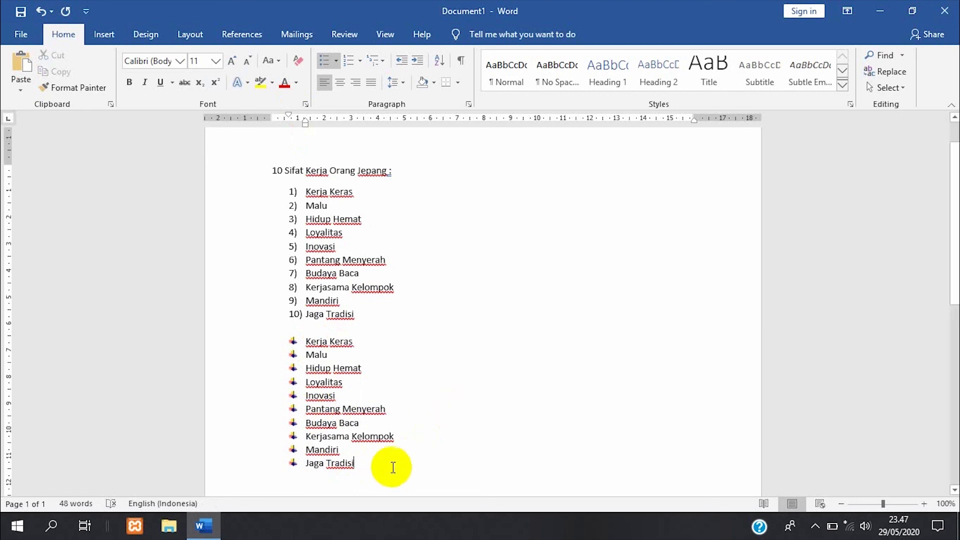
Step: Open the Kata text file from the desktop in Notepad and copy the text from "Bila anda mencari alasan" to the end
left_click(879, 9)
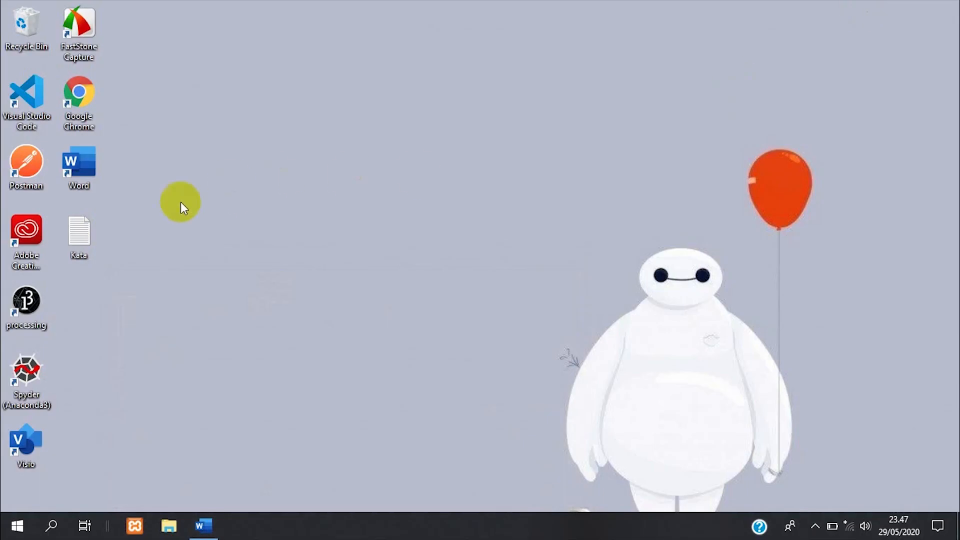
double_click(86, 229)
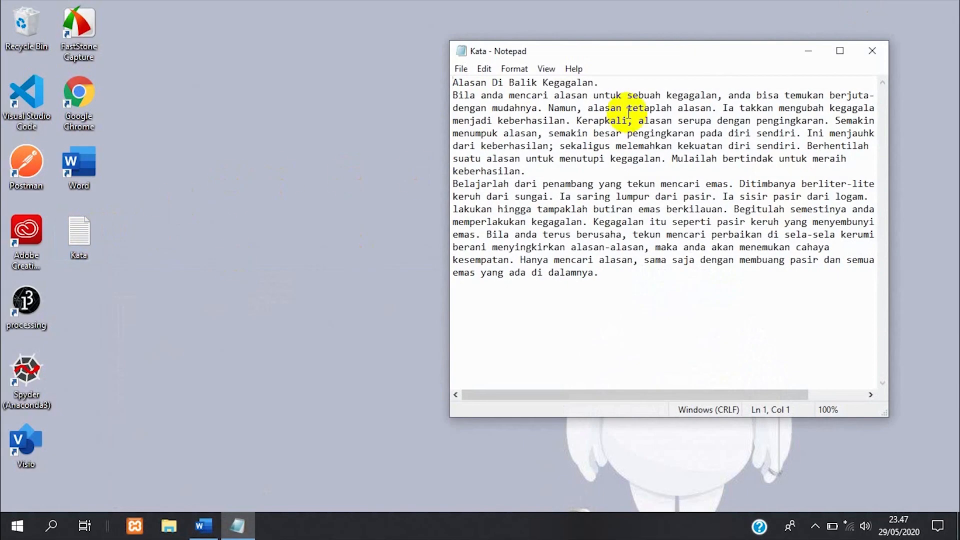
left_click_drag(453, 95, 652, 277)
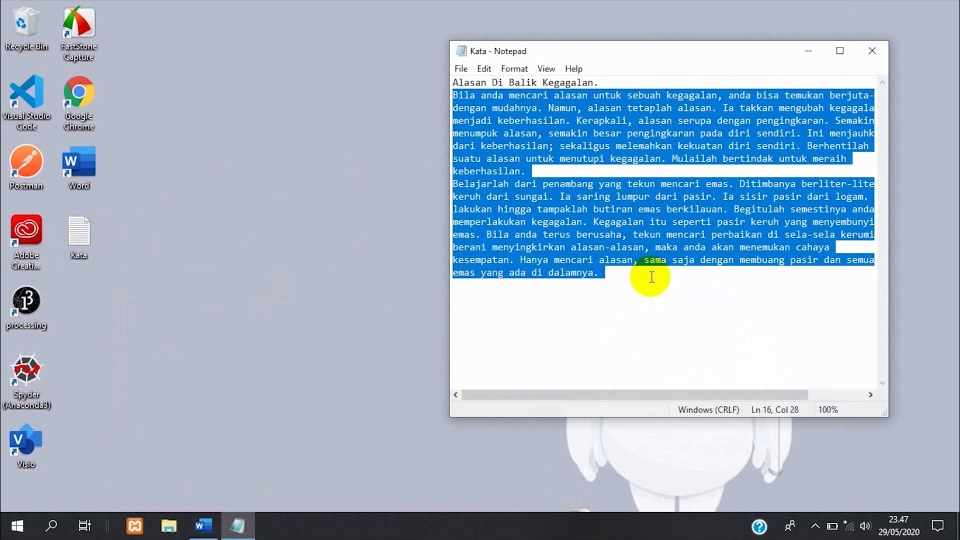
Step: Switch back to Word, paste the copied text below the bulleted list and insert a blank line above it
left_click(203, 525)
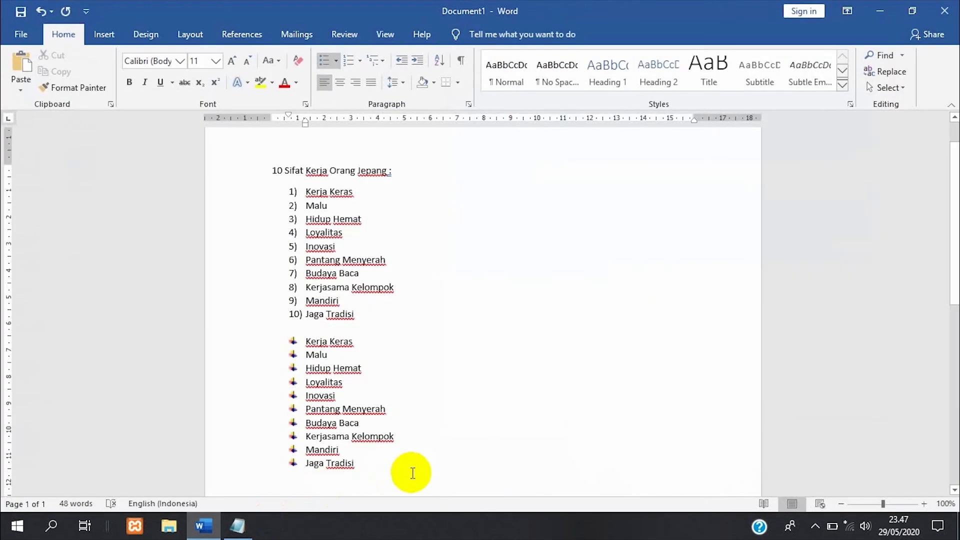
key("Return")
key("Return")
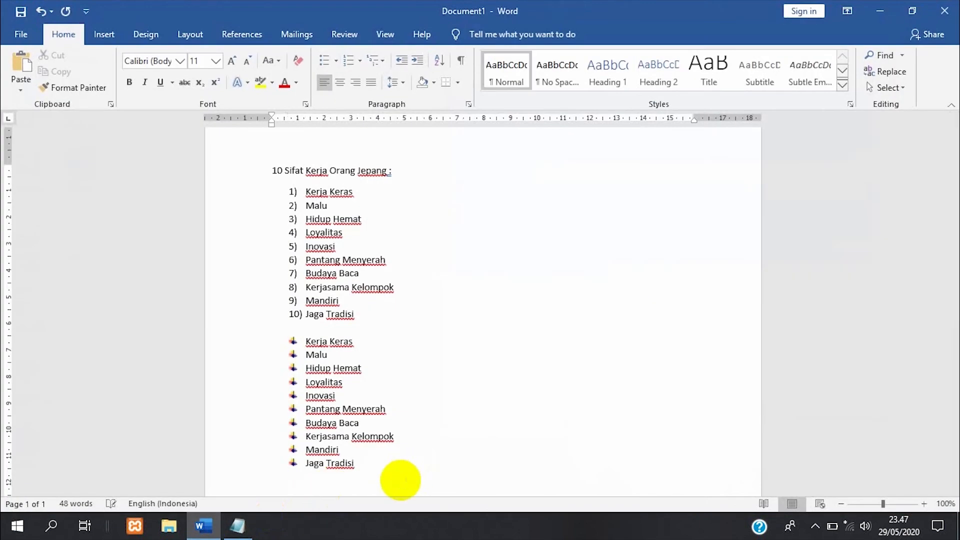
type("Bila anda mencari alasan untuk sebuah kegagalan, anda bisa temukan berjuta-juta dengan mudahnya. Namun, alasan tetaplah alasan. Ia takkan mengubah kegagalan menjadi keberhasilan. Kerapkali, alasan serupa dengan pengingkaran. Semakin banyak menumpuk alasan, semakin besar pengingkaran pada diri sendiri. Ini menjauhkan anda dari keberhasilan; sekaligus melemahkan kekuatan diri sendiri. Berhentilah mencari suatu alasan untuk menutupi kegagalan. Mulailah bertindak untuk meraih keberhasilan. Belajarlah dari penambang yang tekun mencari emas. Ditimbanya berliter-liter tanah keruh dari sungai. Ia saring lumpur dari pasir. Ia sisir pasir dari logam. Tak jemu ia lakukan hingga tampaklah butiran emas berkilauan. Begitulah semestinya anda memperlakukan kegagalan. Kegagalan itu seperti pasir keruh yang menyembunyikan emas. Bila anda terus berusaha, tekun mencari perbaikan di sela-sela kerumitan, serta berani menyingkirkan alasan-alasan, maka anda akan menemukan cahaya kesempatan. Hanya mencari alasan, sama saja dengan membuang pasir dan semua emas yang ada di dalamnya.")
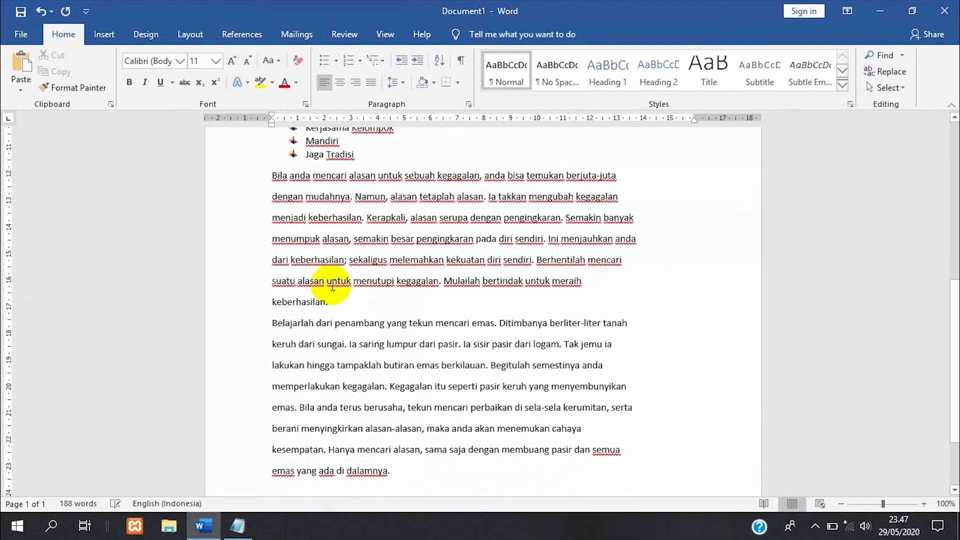
left_click(374, 155)
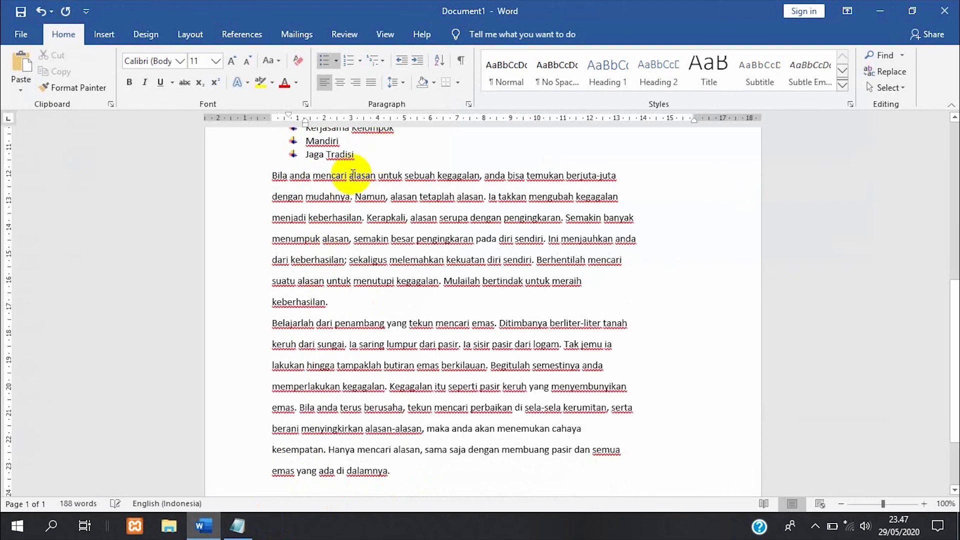
left_click(268, 177)
key("Return")
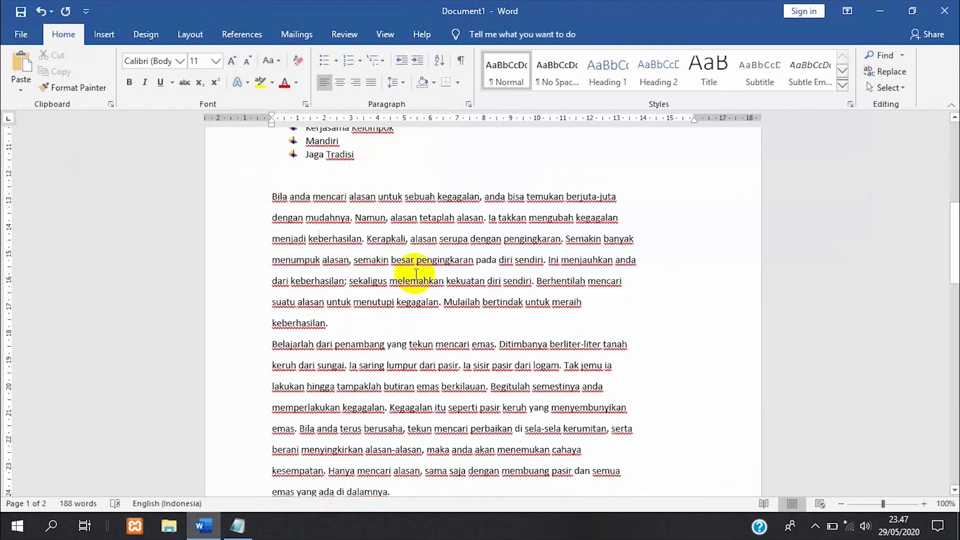
Step: Set the paragraph spacing of the pasted "Bila anda mencari alasan" text to 2 pt before and 15 pt after
left_click_drag(272, 197, 599, 488)
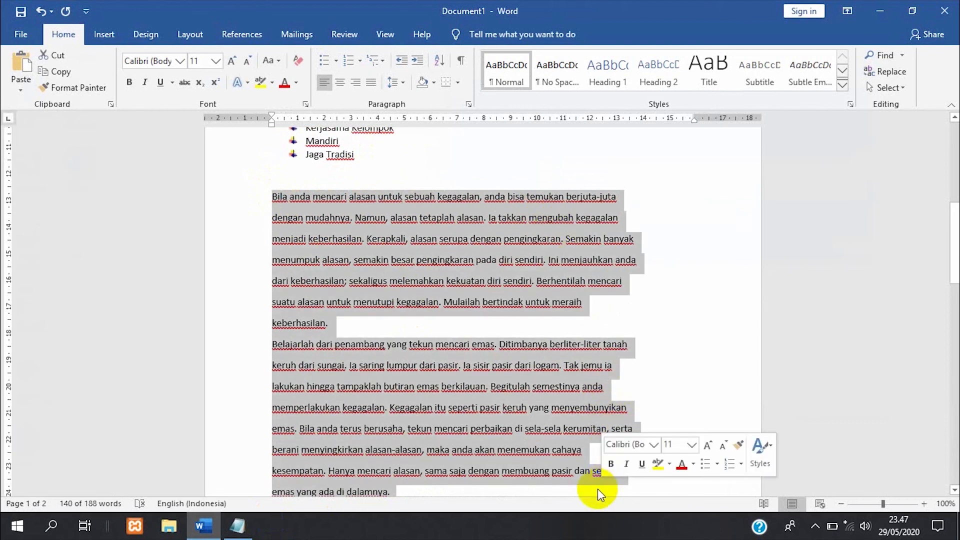
left_click(469, 105)
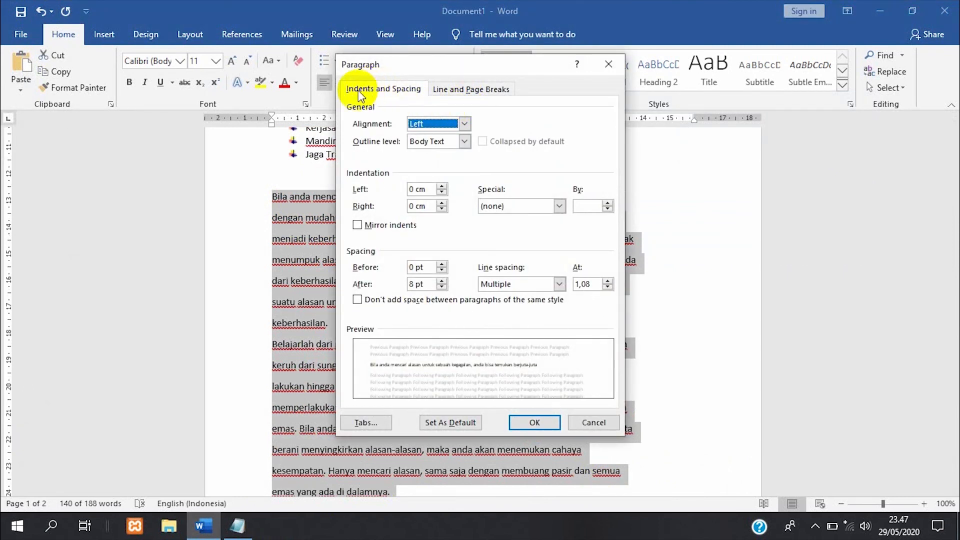
left_click(364, 90)
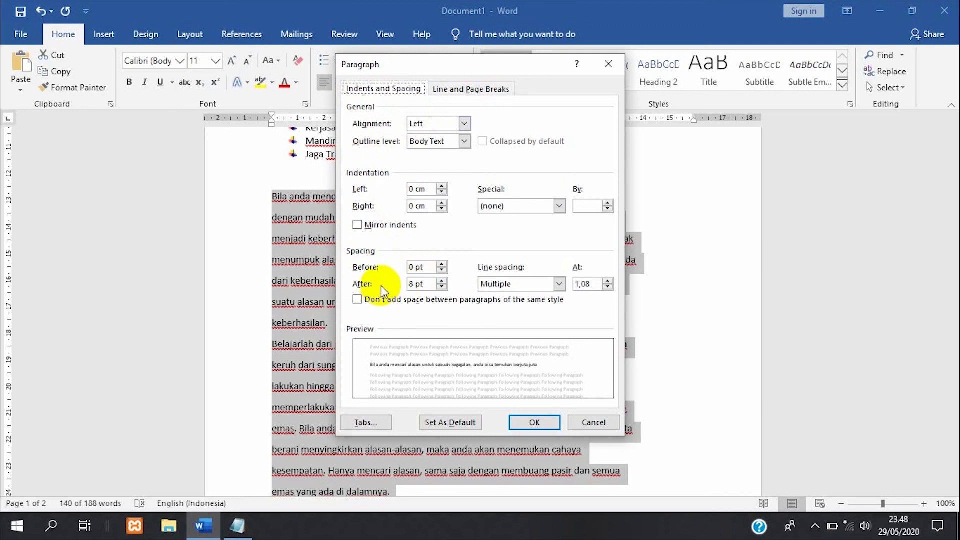
left_click(414, 267)
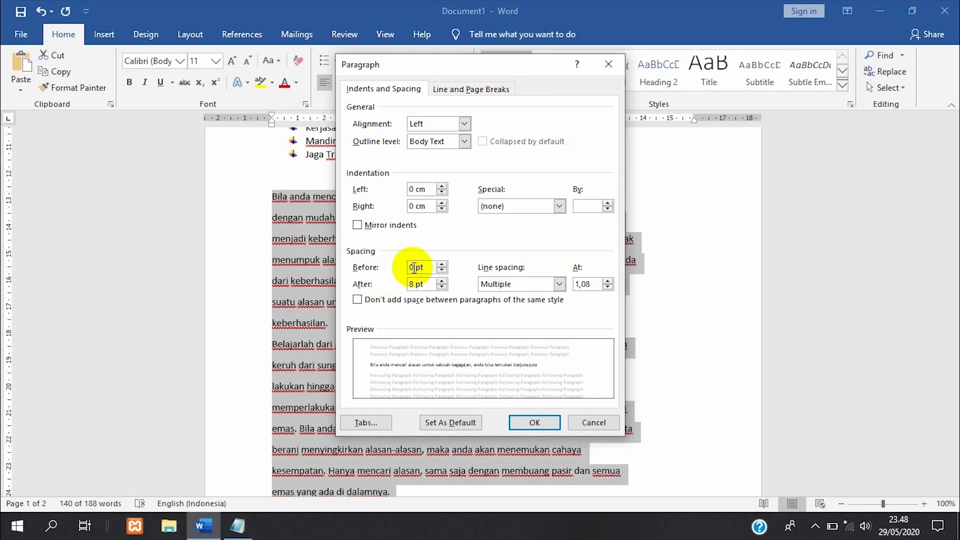
key("BackSpace")
type("2")
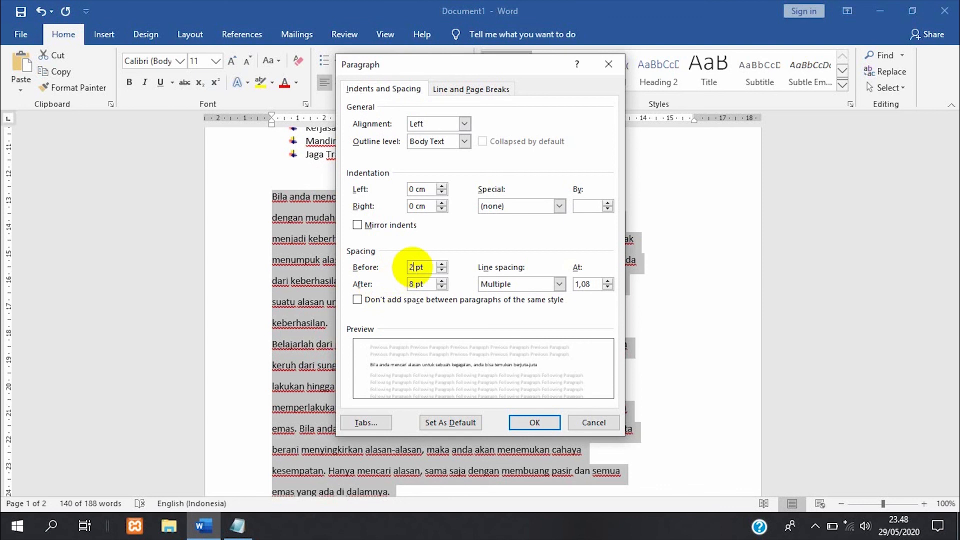
left_click(415, 284)
key("BackSpace")
type("15")
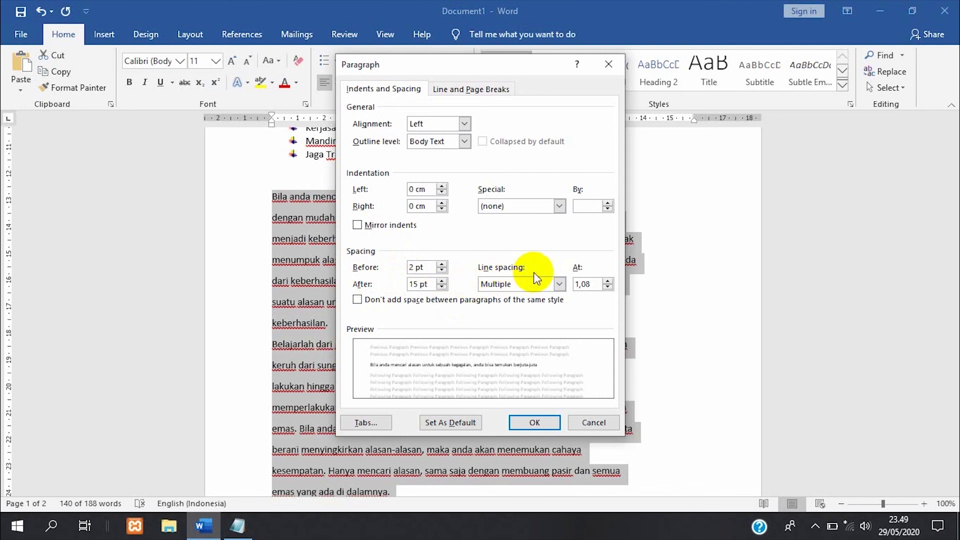
Step: Set the line spacing of the selected paragraphs to 1,5 lines and apply the paragraph settings
left_click(555, 284)
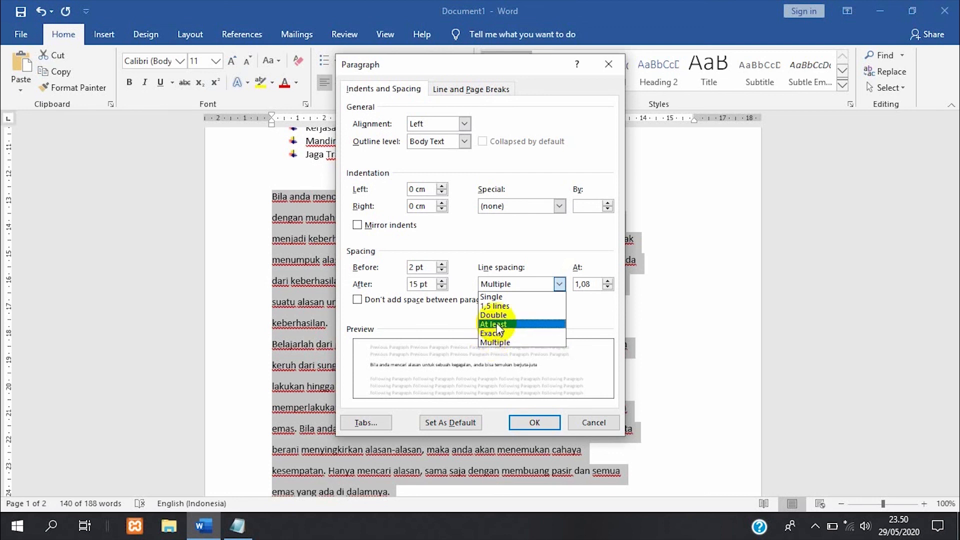
left_click(503, 307)
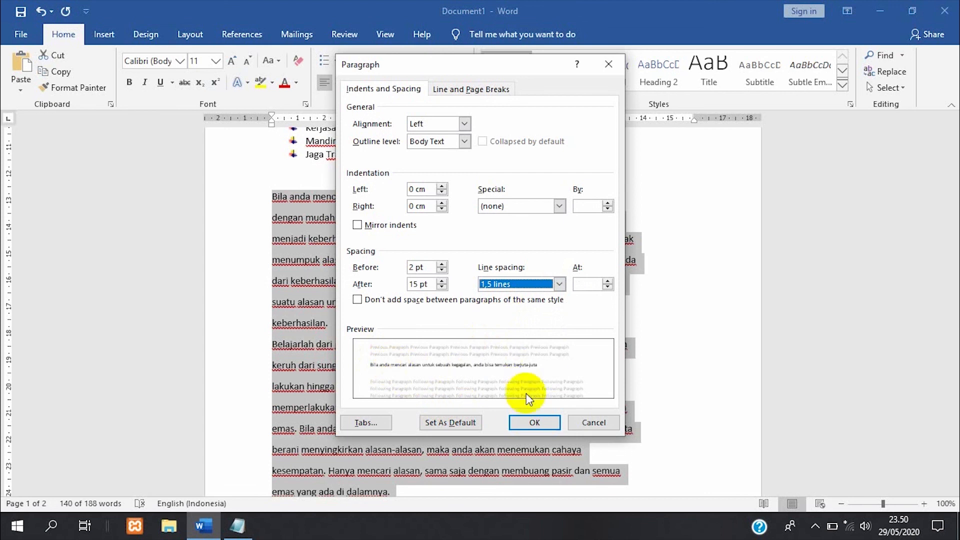
left_click(533, 423)
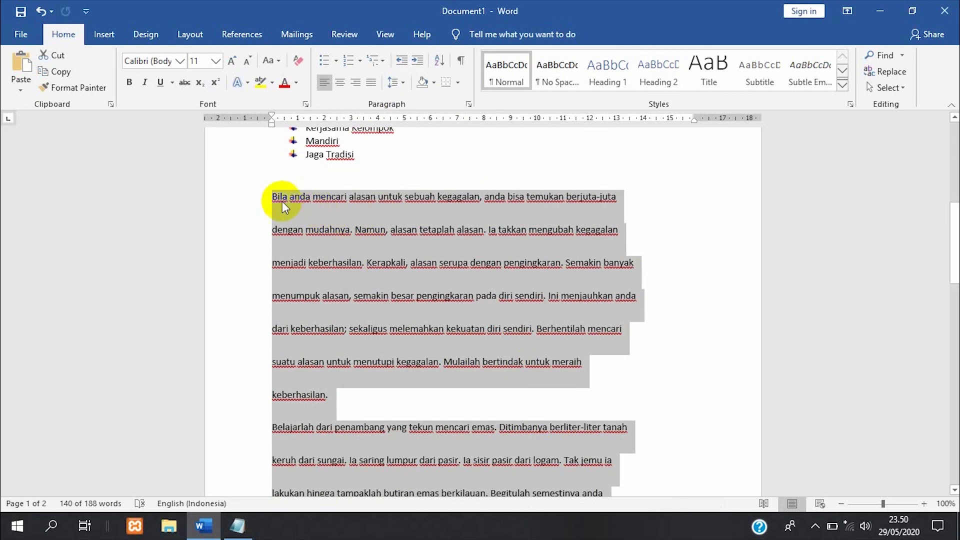
scroll(463, 372, "down", 3)
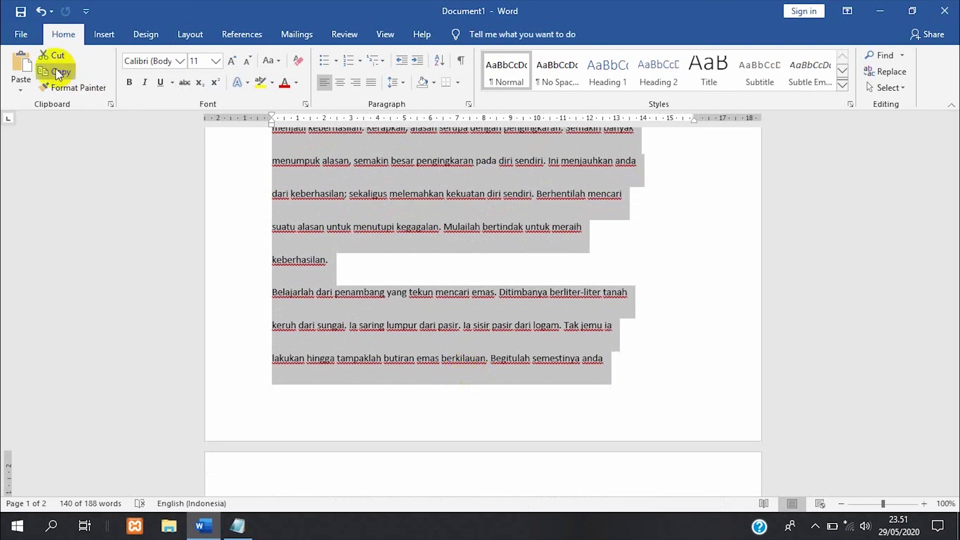
Step: Start saving the document as a new file on this PC and choose the Documents folder
left_click(31, 35)
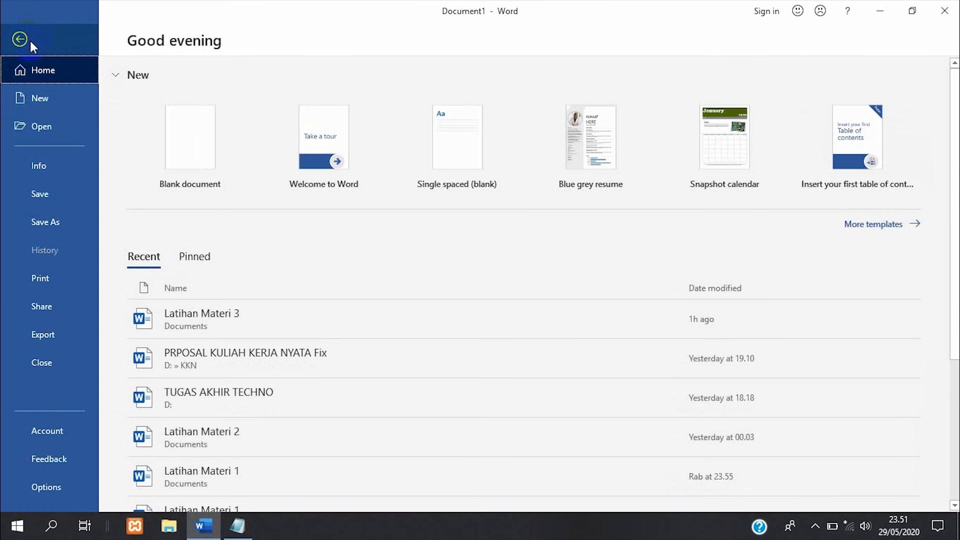
left_click(49, 217)
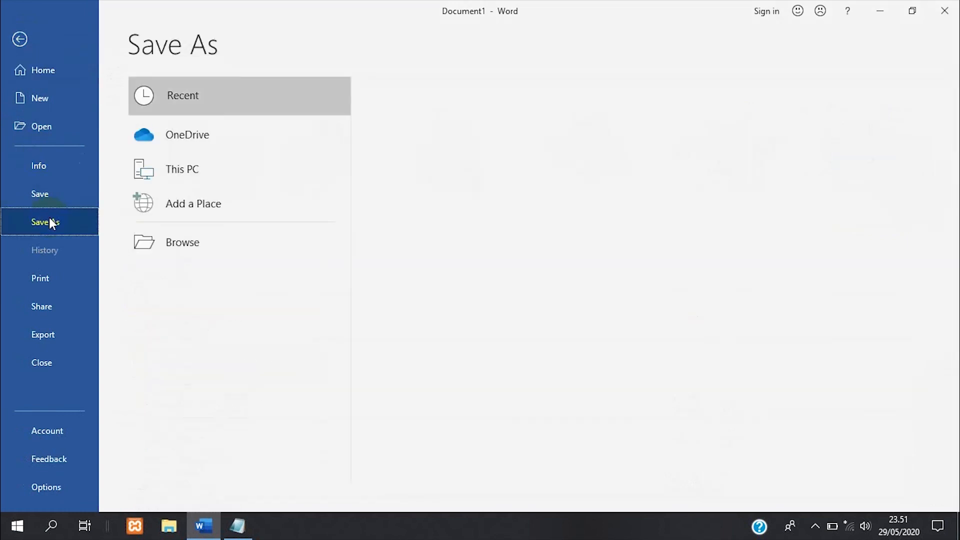
left_click(169, 169)
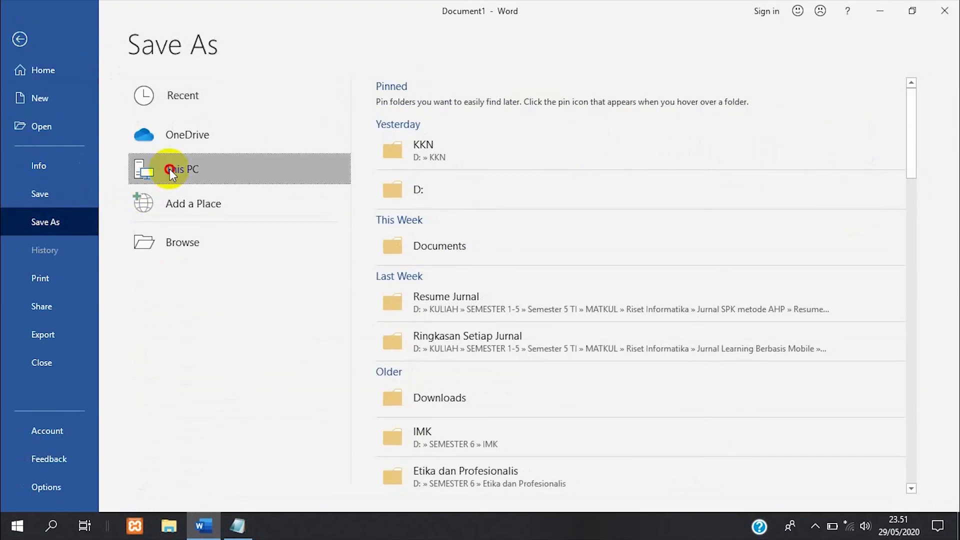
double_click(169, 169)
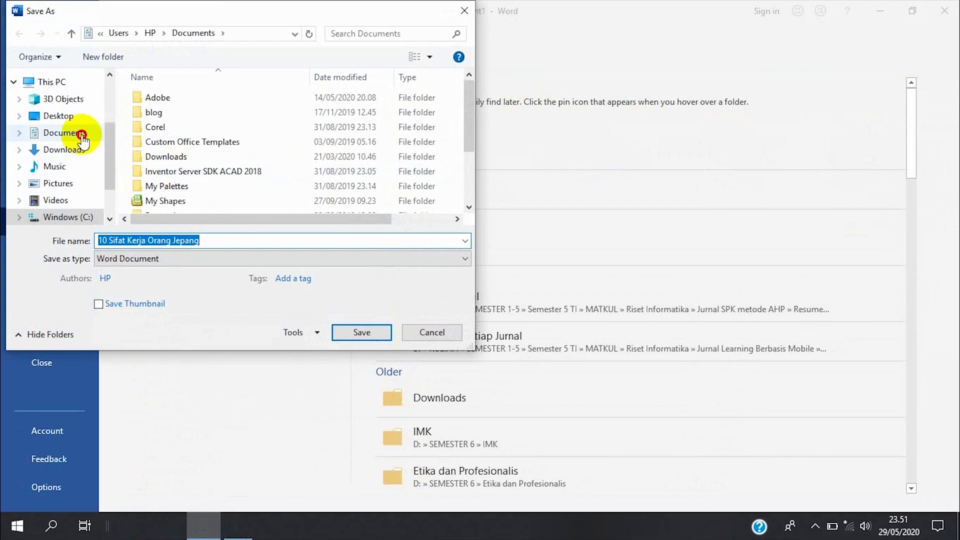
left_click(82, 135)
scroll(318, 134, "down", 2)
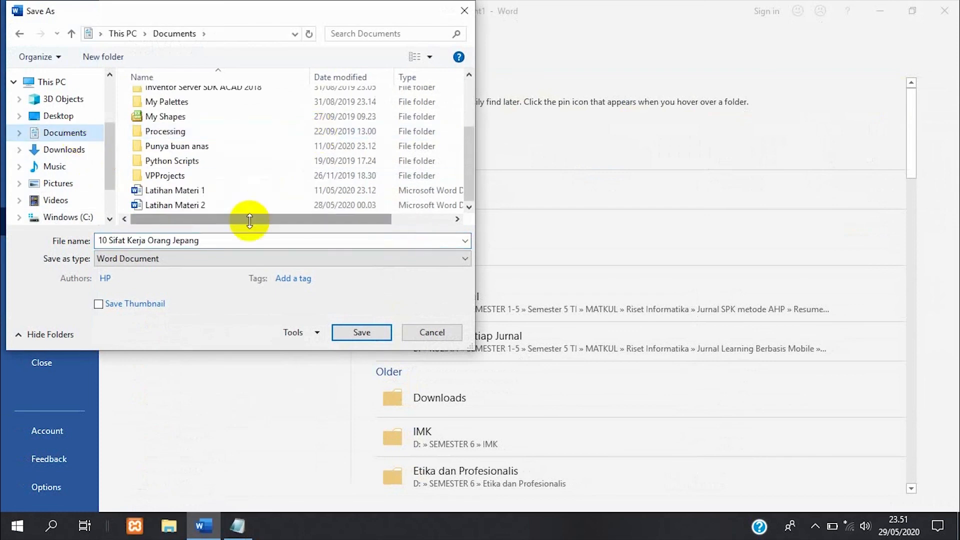
Step: Name the file "Latihan Materi 3", save it as a Word Document and clear the text selection
left_click(220, 244)
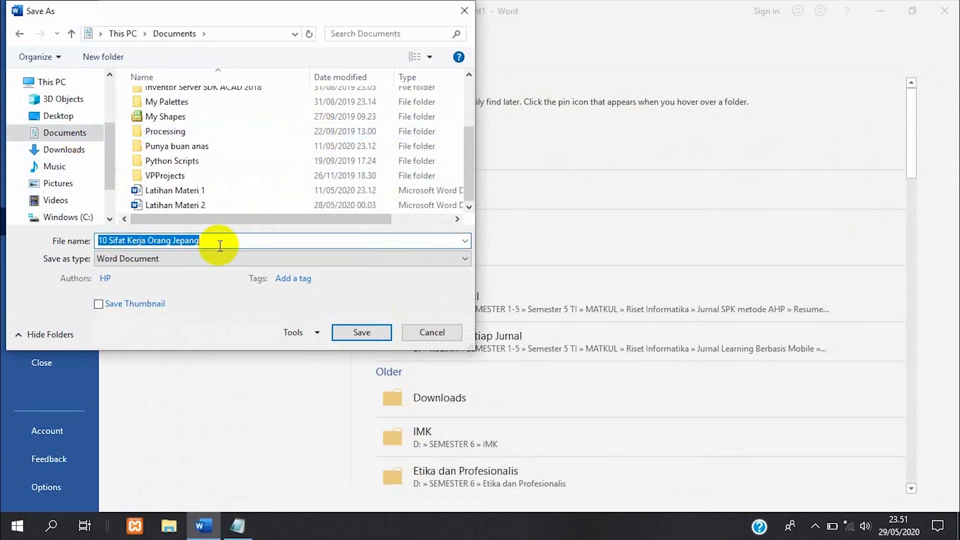
key("BackSpace")
type("Lat")
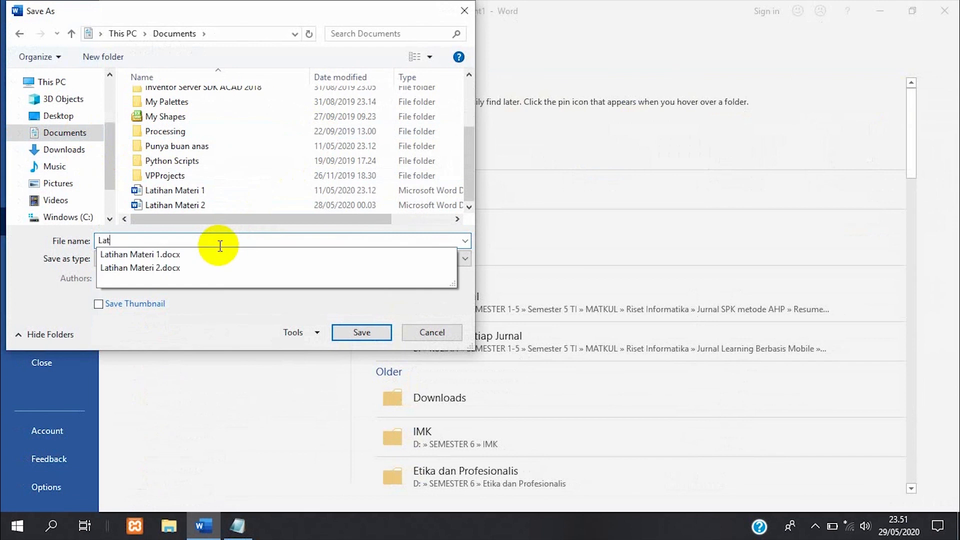
type("ihan Mater 3")
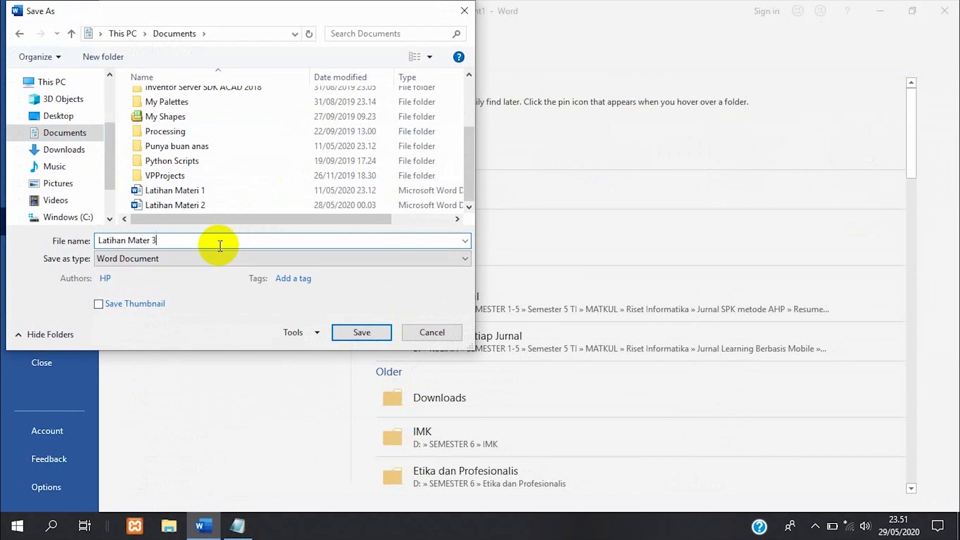
key("BackSpace")
key("BackSpace")
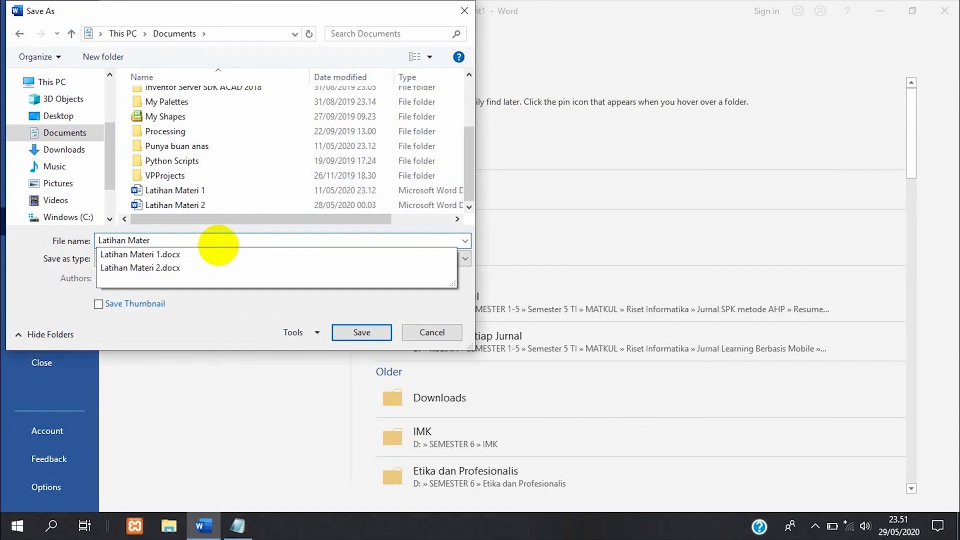
type("i 3")
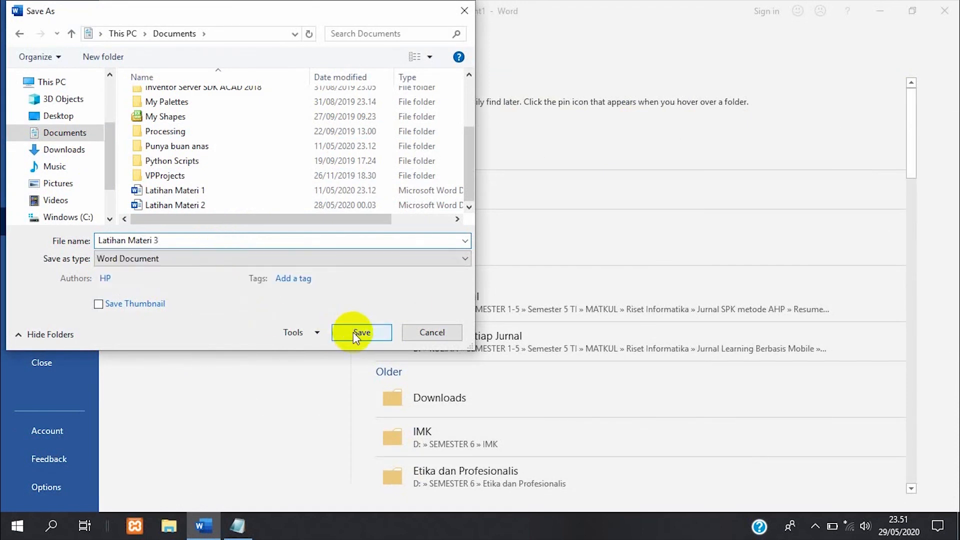
left_click(356, 332)
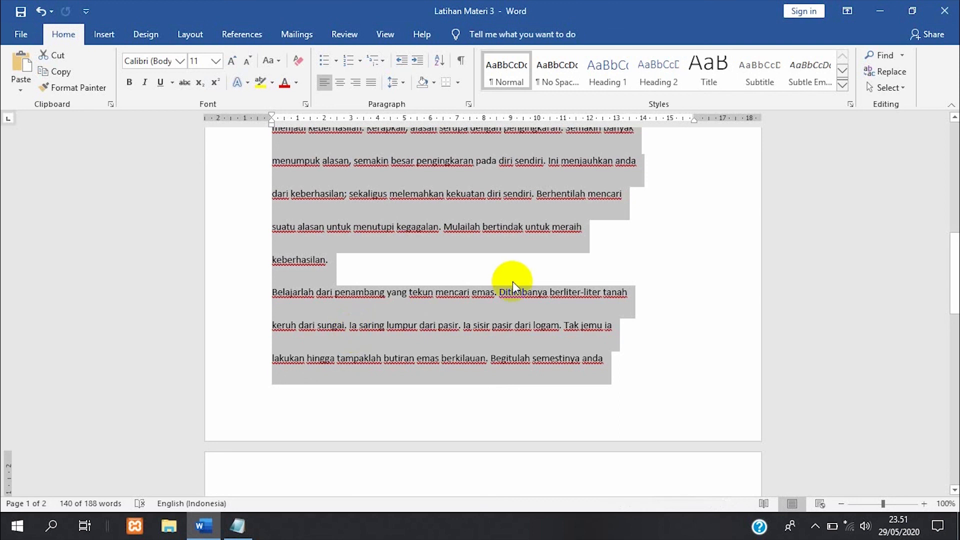
left_click(611, 272)
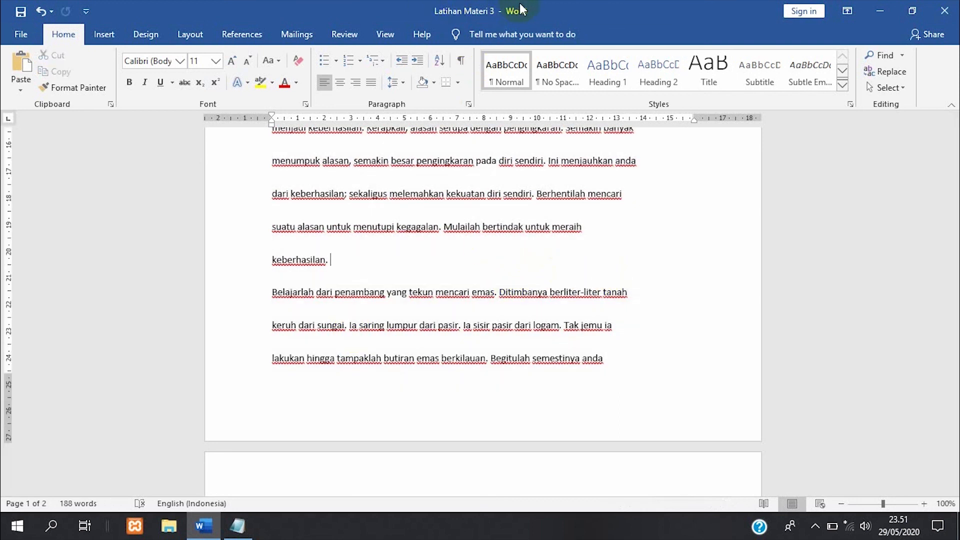